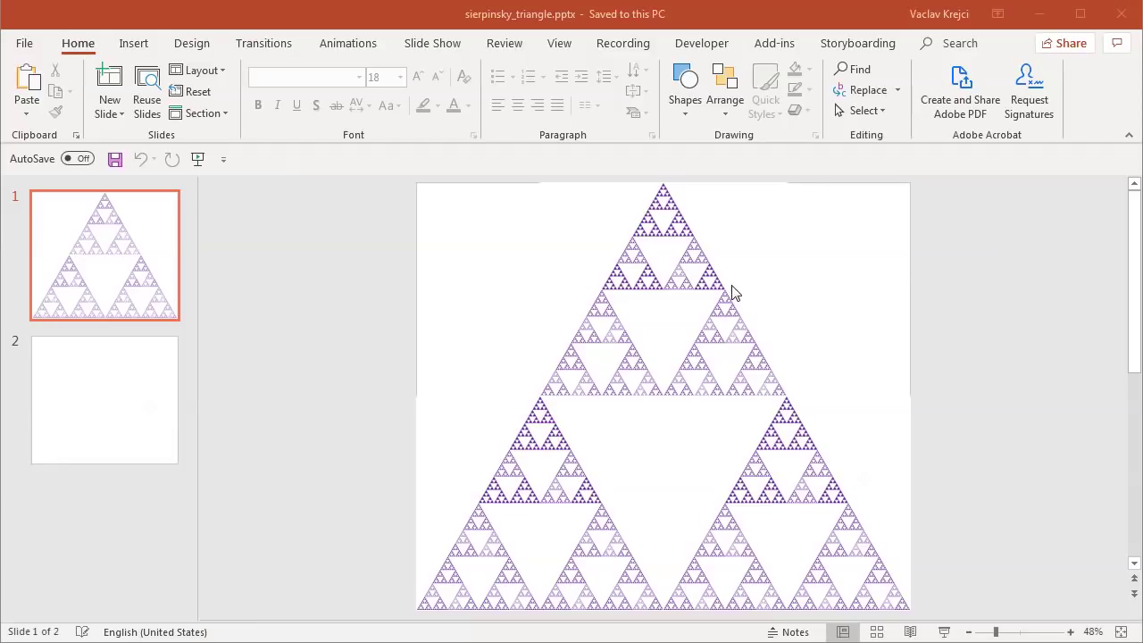
Bring the fractal_koch_snowflake.pptx window with its dark-blue snowflake slide to the front
{"action": "left_click", "coordinate": [733, 19]}
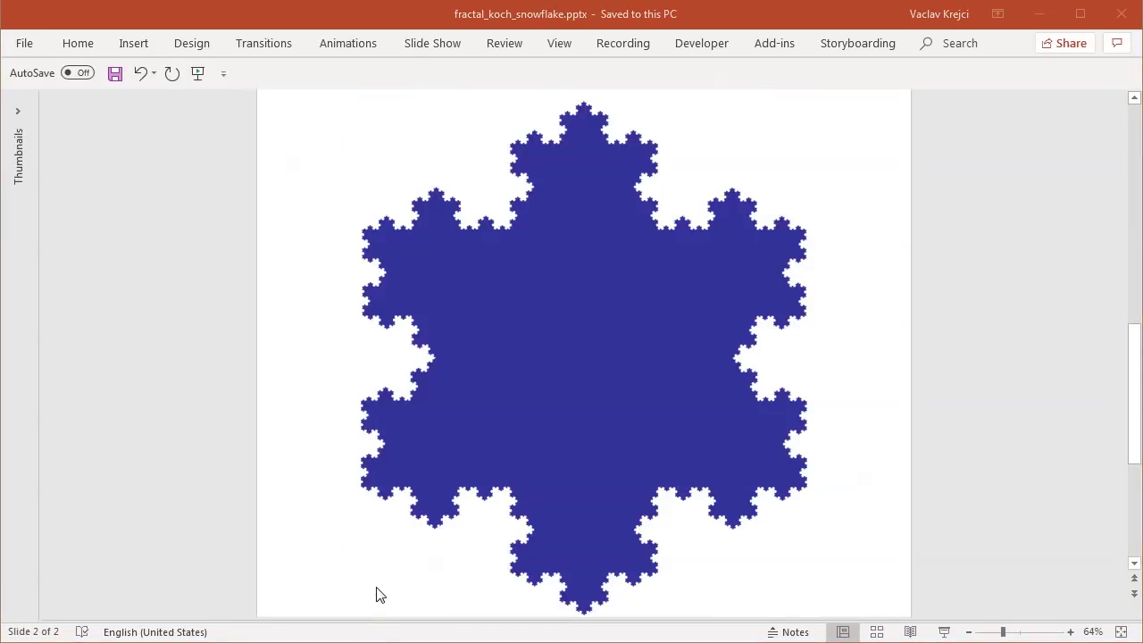
Switch back to sierpinsky_triangle.pptx, showing the purple Sierpinski triangle on slide 1
{"action": "left_click", "coordinate": [430, 8]}
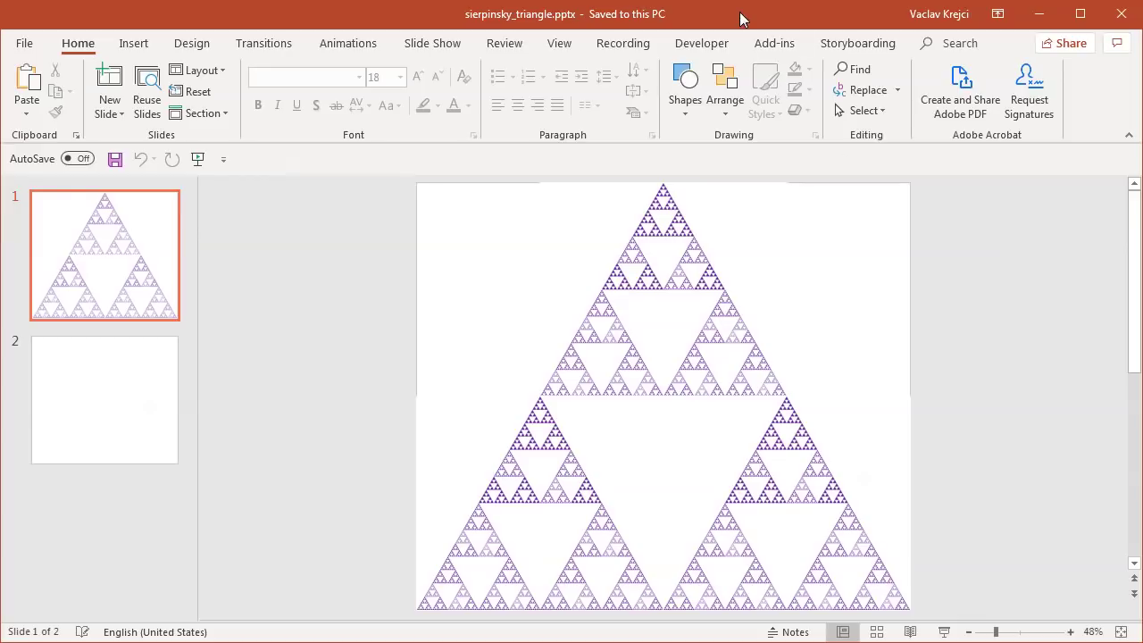
Hide Slide Zoom 21 in the Selection Pane, then select Slide Zoom 24
{"action": "left_click", "coordinate": [858, 111]}
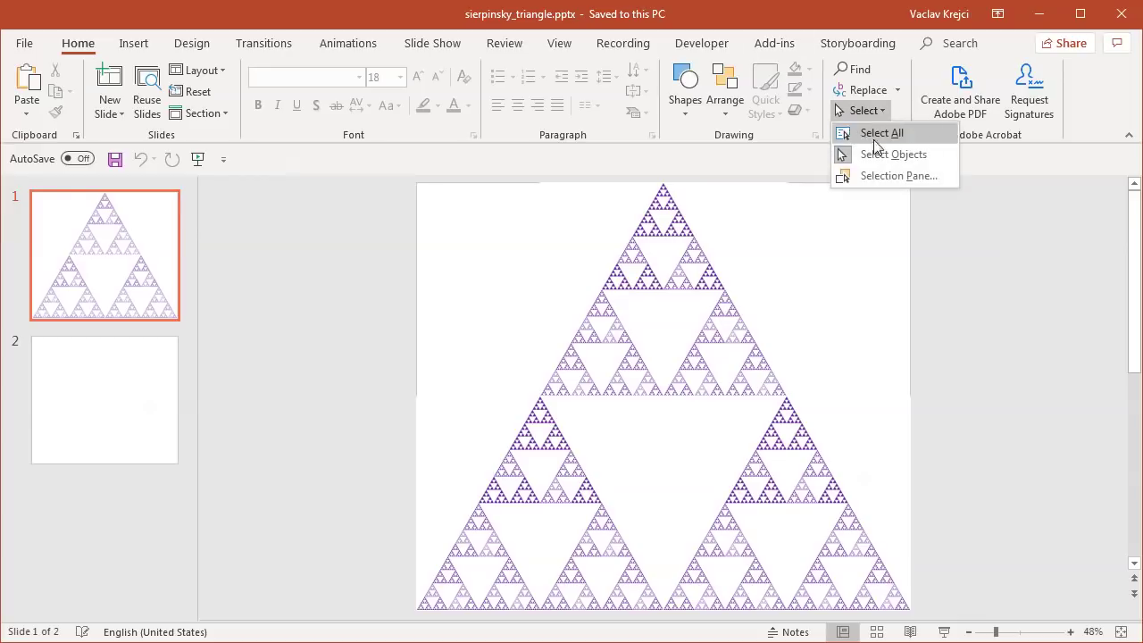
{"action": "left_click", "coordinate": [888, 176]}
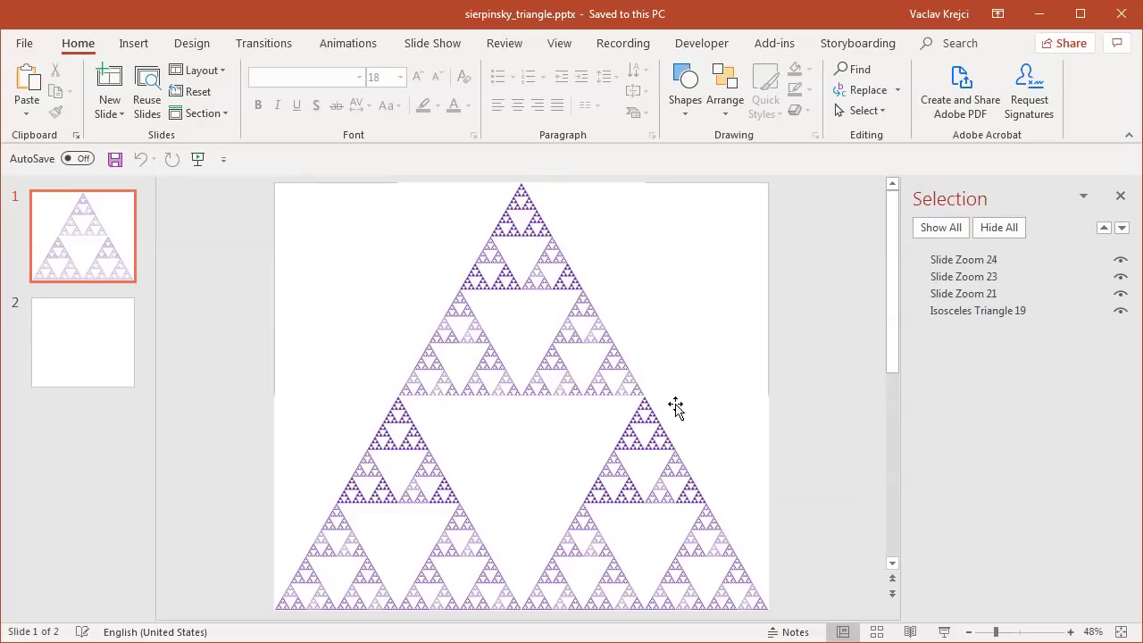
{"action": "left_click", "coordinate": [541, 255]}
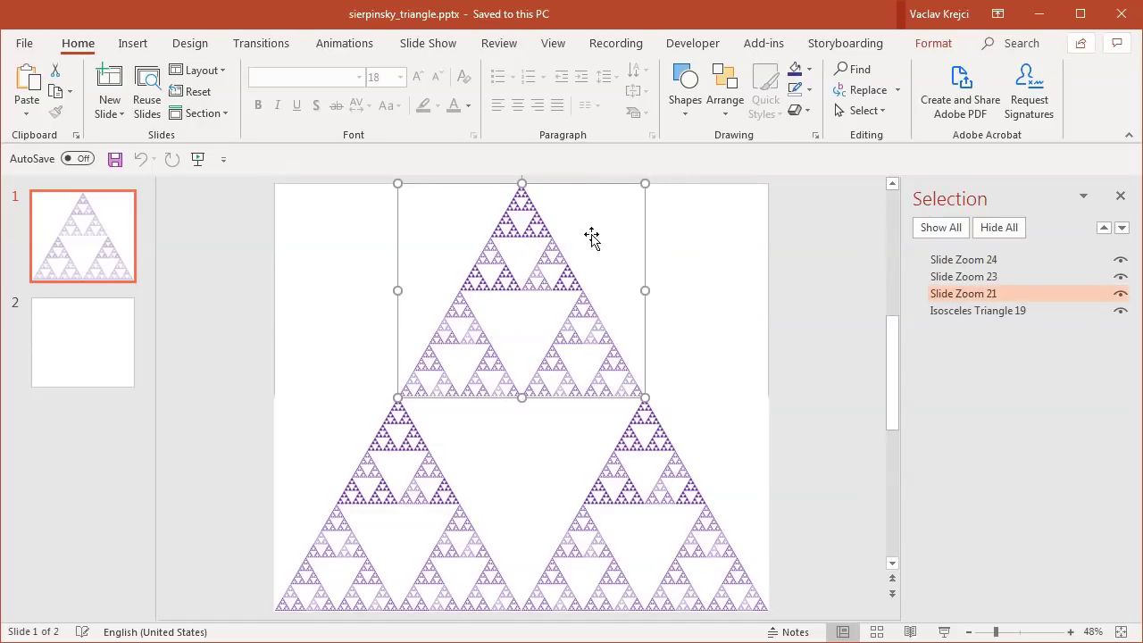
{"action": "left_click", "coordinate": [1120, 296]}
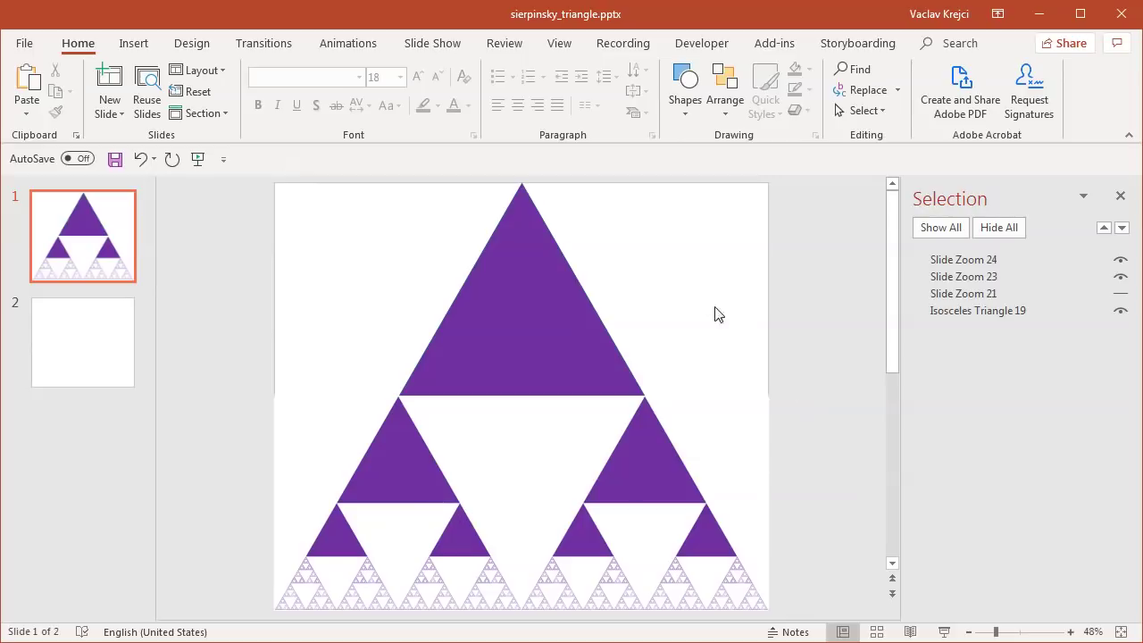
{"action": "left_click", "coordinate": [648, 447]}
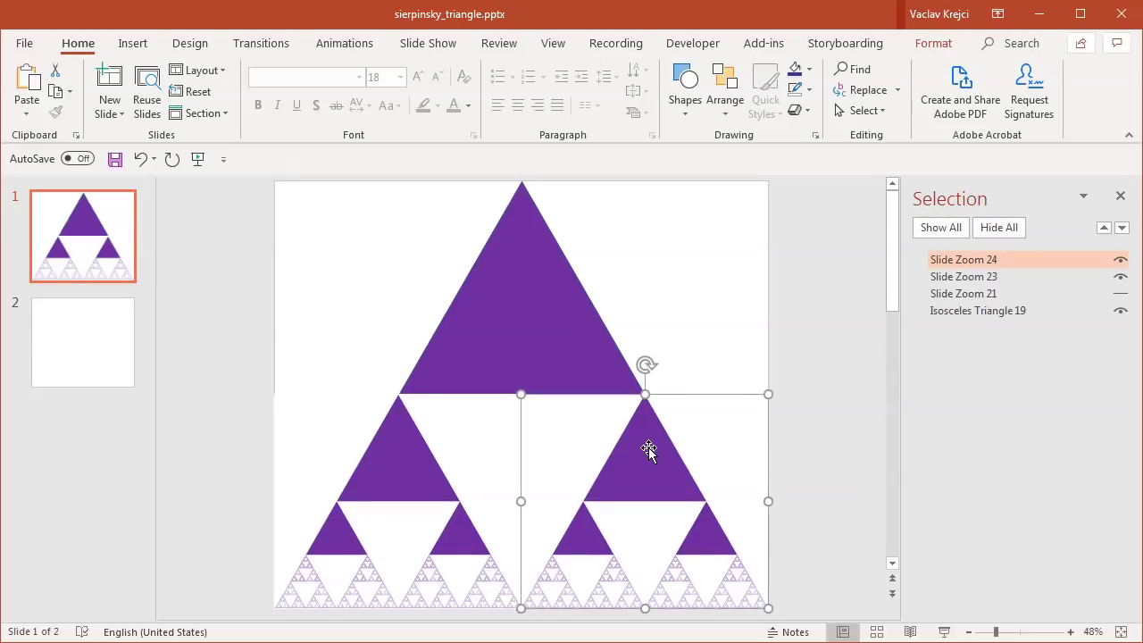
Set Slide Zoom 24's line to No line and close the Format and Selection panes
{"action": "right_click", "coordinate": [648, 455]}
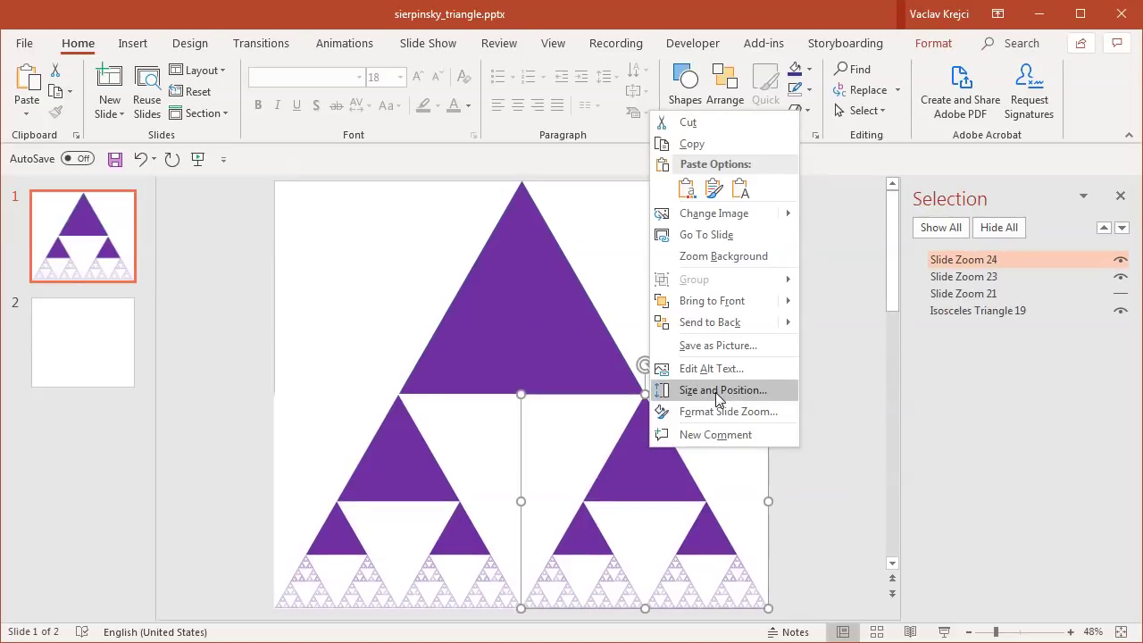
{"action": "left_click", "coordinate": [716, 392]}
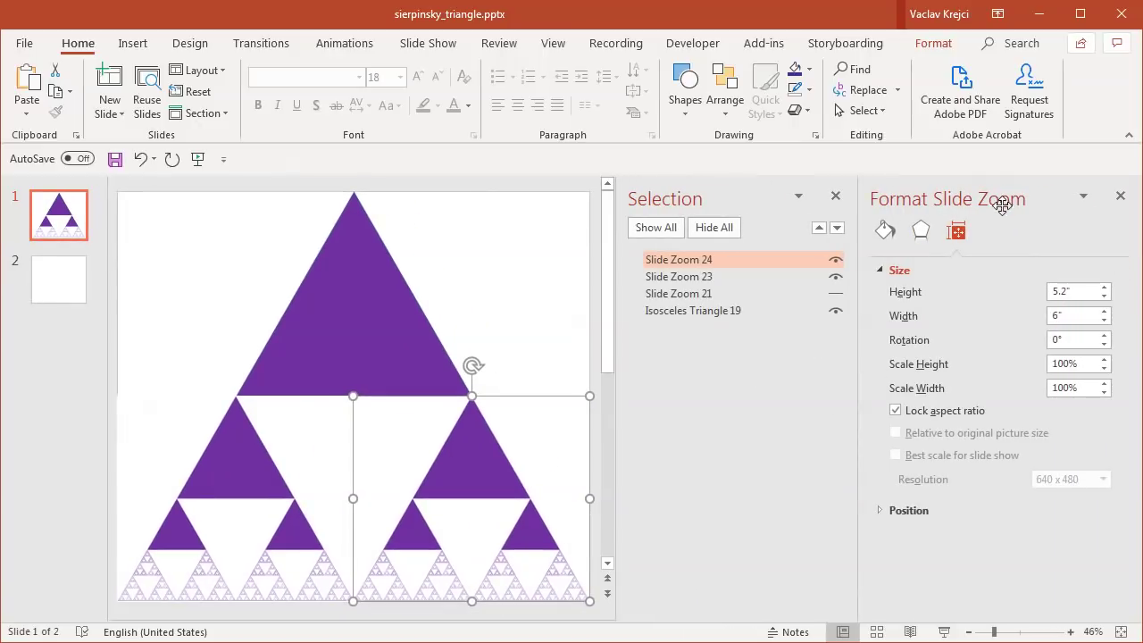
{"action": "left_click", "coordinate": [885, 232]}
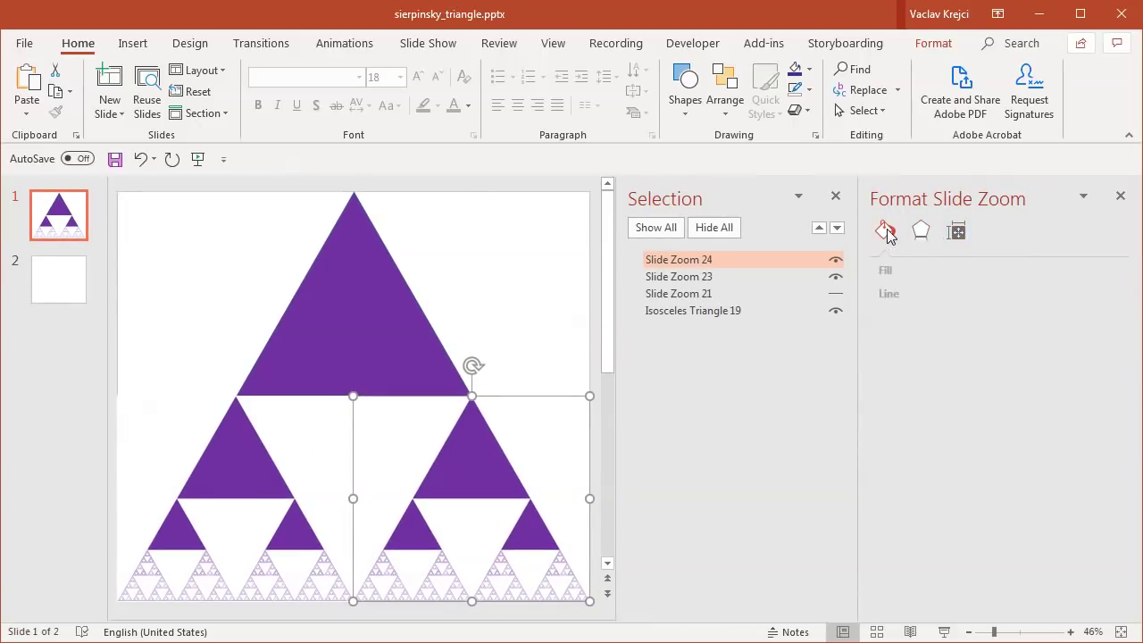
{"action": "left_click", "coordinate": [894, 295]}
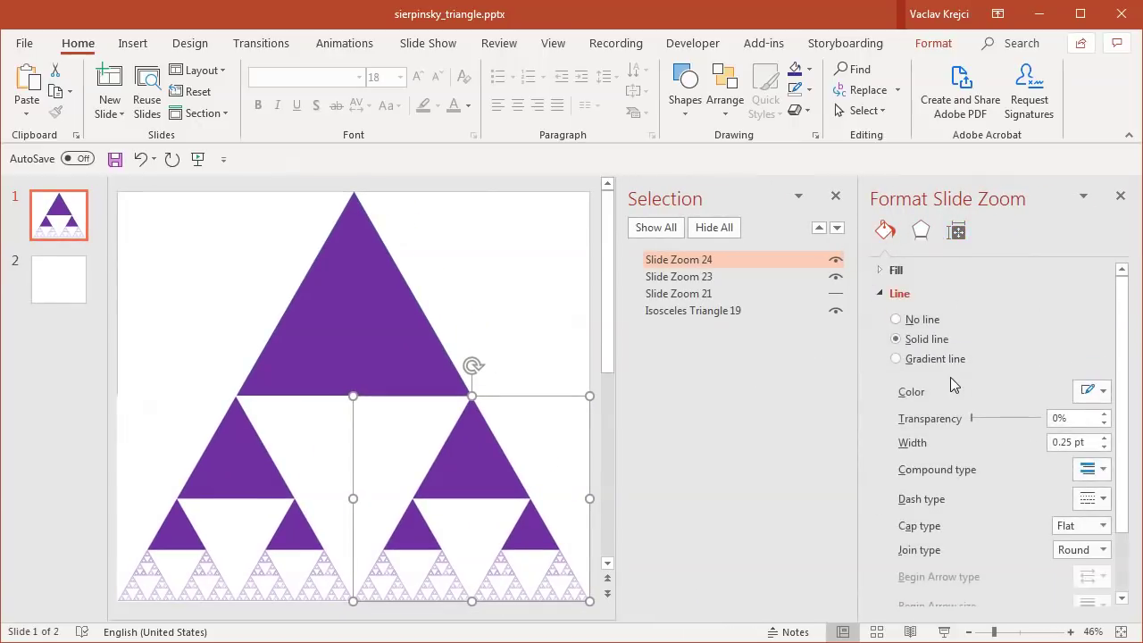
{"action": "left_click", "coordinate": [920, 319]}
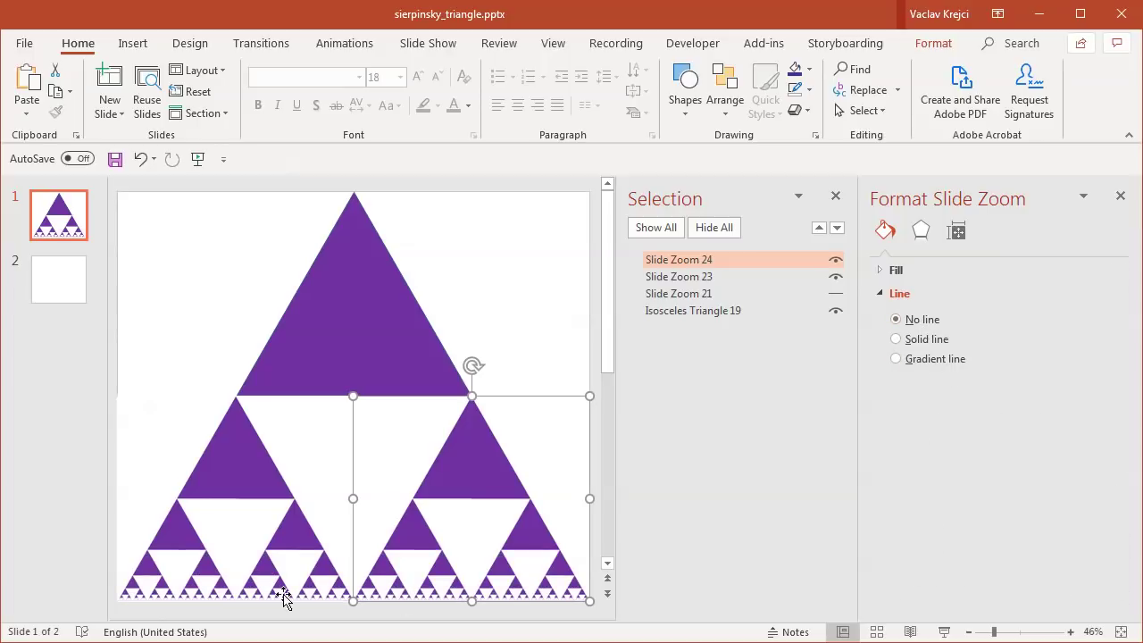
{"action": "left_click", "coordinate": [173, 366]}
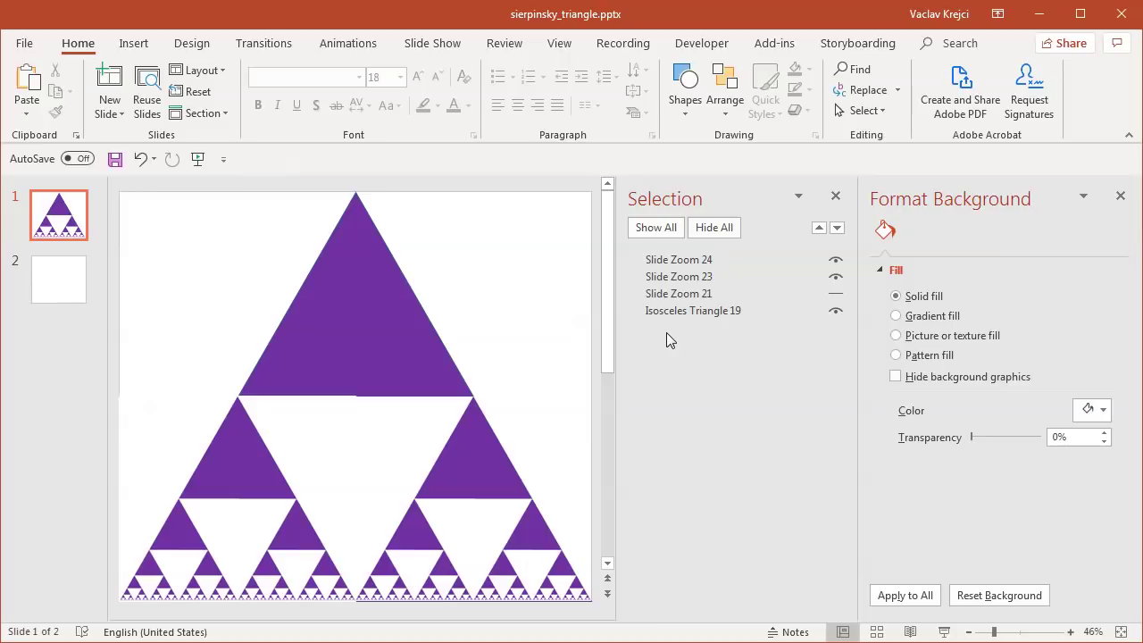
{"action": "left_click", "coordinate": [1121, 198]}
{"action": "left_click", "coordinate": [1118, 195]}
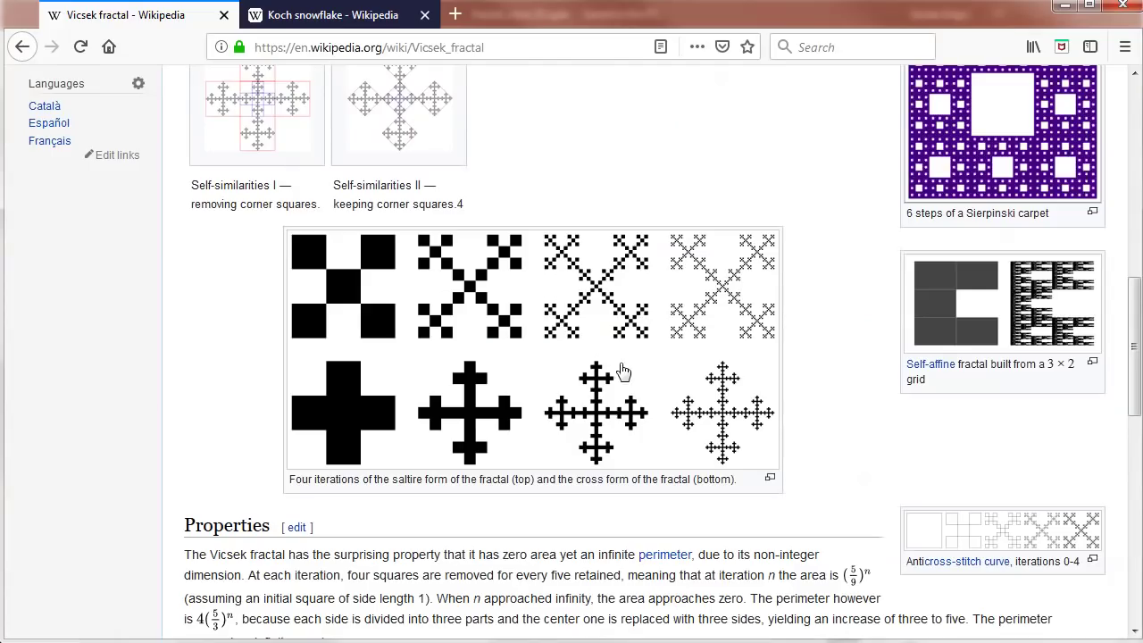
Scroll the Vicsek fractal article down to the saltire and cross-form iterations figure
{"action": "scroll", "coordinate": [679, 277], "scroll_direction": "up", "scroll_amount": 10}
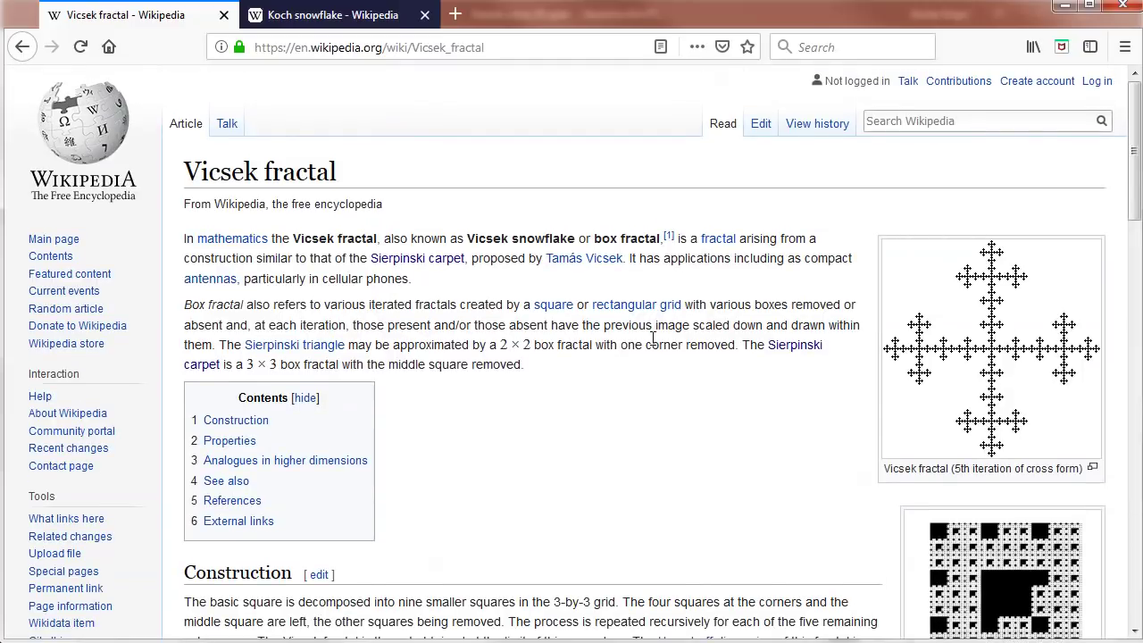
{"action": "scroll", "coordinate": [658, 344], "scroll_direction": "down", "scroll_amount": 5}
{"action": "left_click_drag", "start_coordinate": [553, 145], "coordinate": [632, 149]}
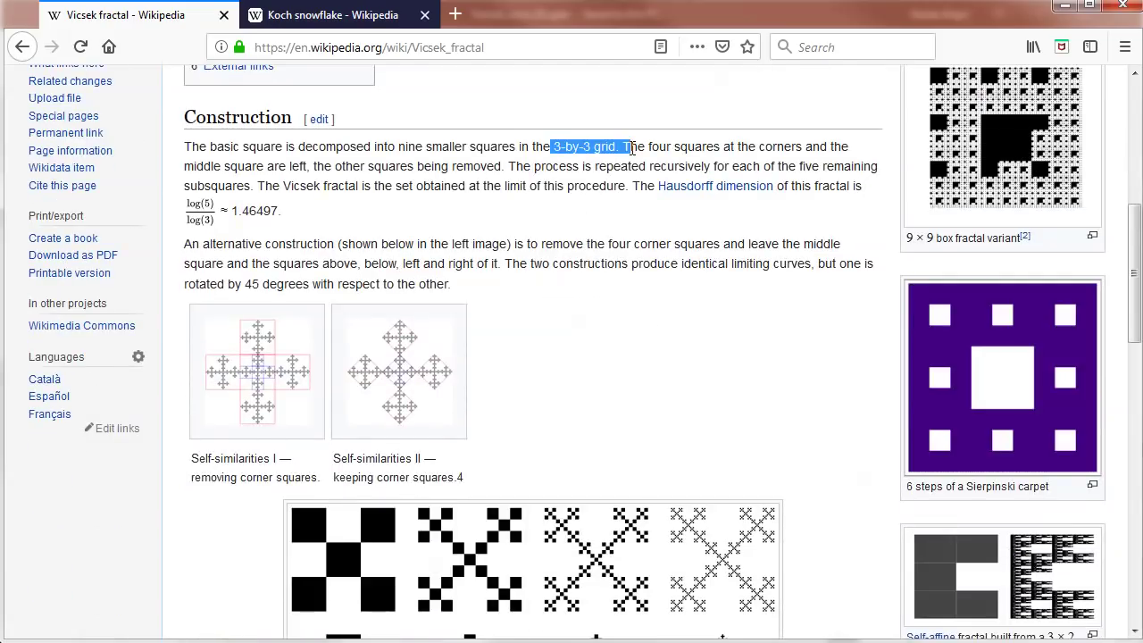
{"action": "left_click", "coordinate": [682, 350]}
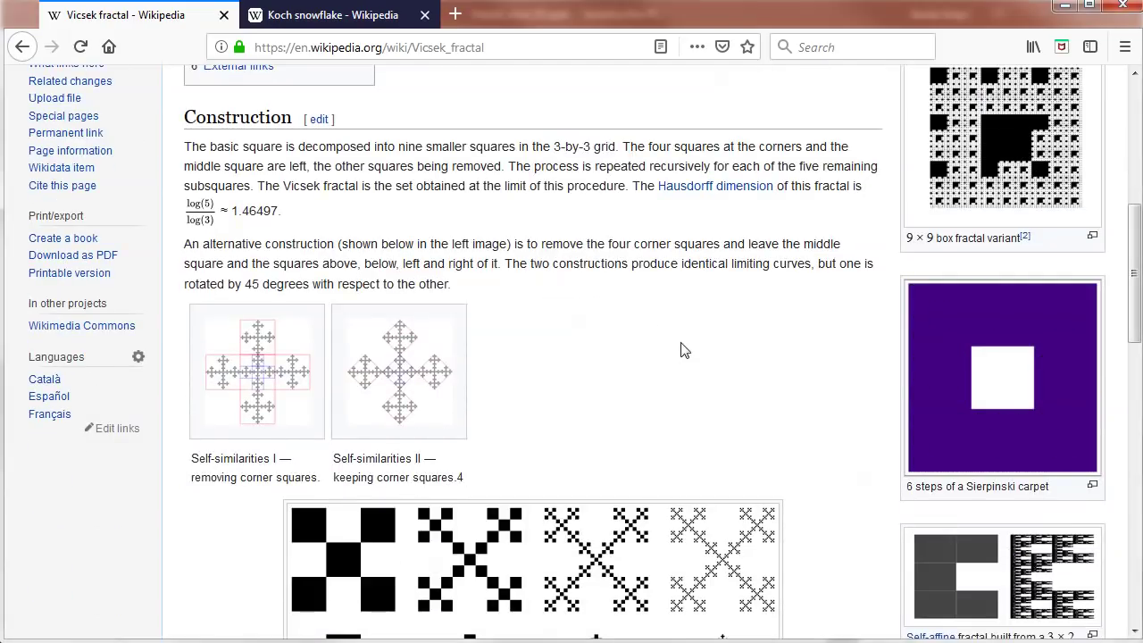
{"action": "scroll", "coordinate": [701, 341], "scroll_direction": "down", "scroll_amount": 3}
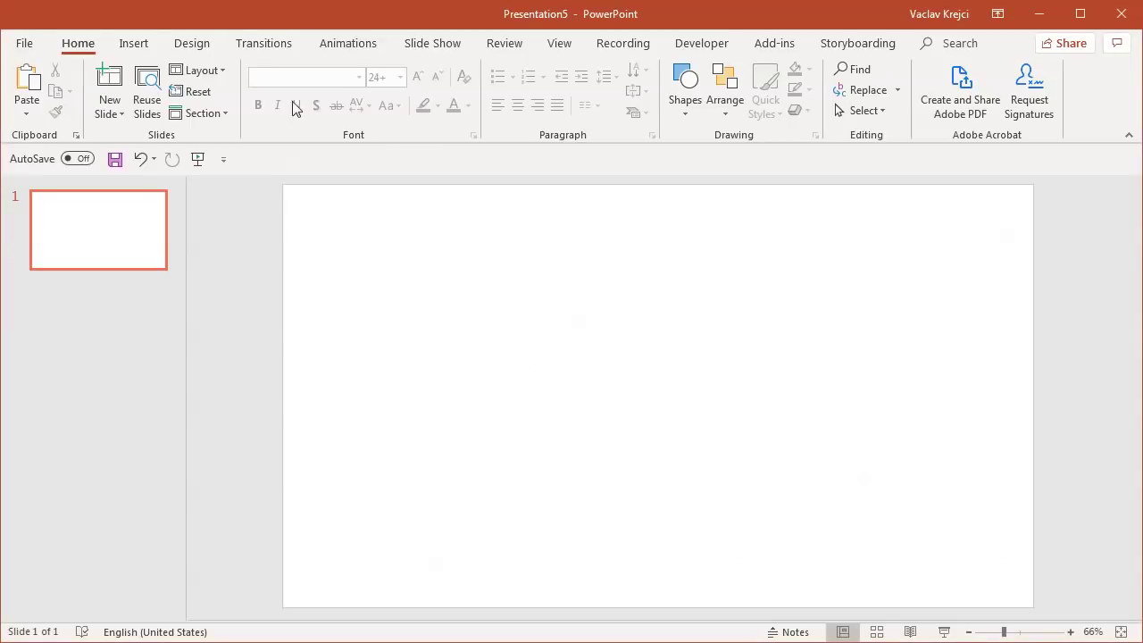
Give Presentation5 a custom 9 in × 9 in slide size, maximizing content
{"action": "left_click", "coordinate": [192, 44]}
{"action": "left_click", "coordinate": [923, 111]}
{"action": "left_click", "coordinate": [954, 216]}
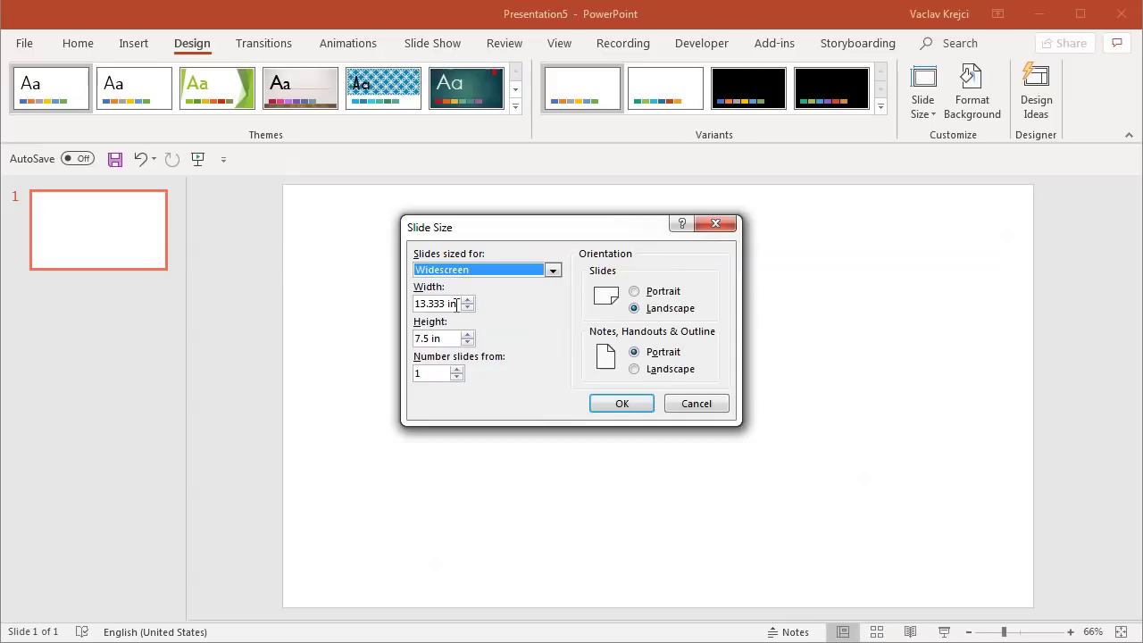
{"action": "left_click_drag", "start_coordinate": [456, 305], "coordinate": [379, 312]}
{"action": "type", "text": "9"}
{"action": "key", "text": "Tab"}
{"action": "type", "text": "9"}
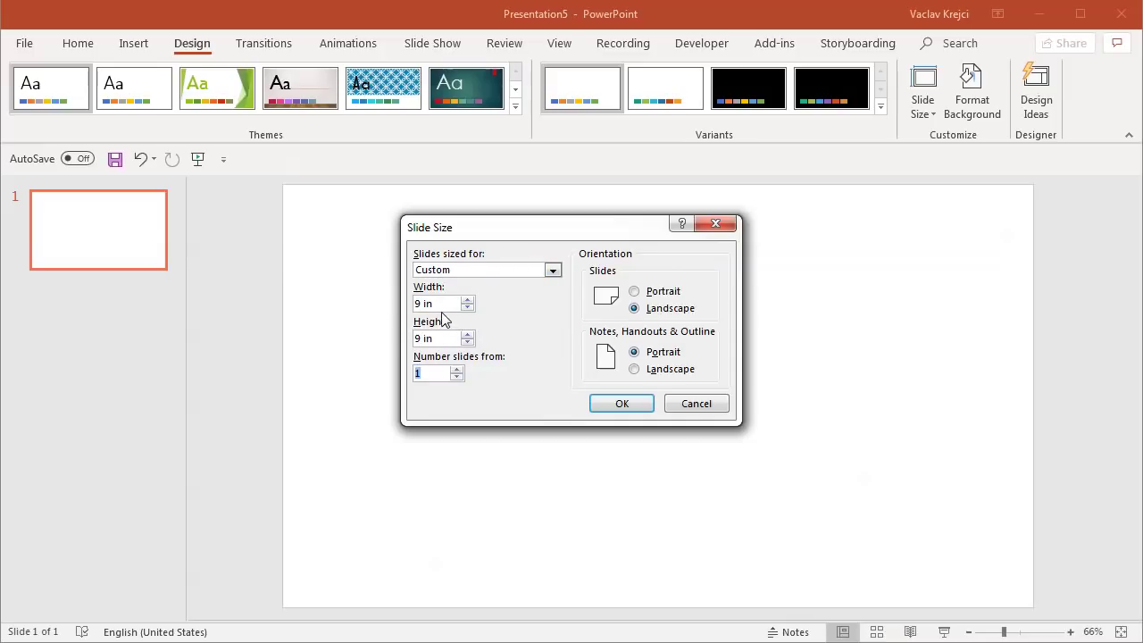
{"action": "left_click", "coordinate": [635, 407]}
{"action": "left_click", "coordinate": [604, 447]}
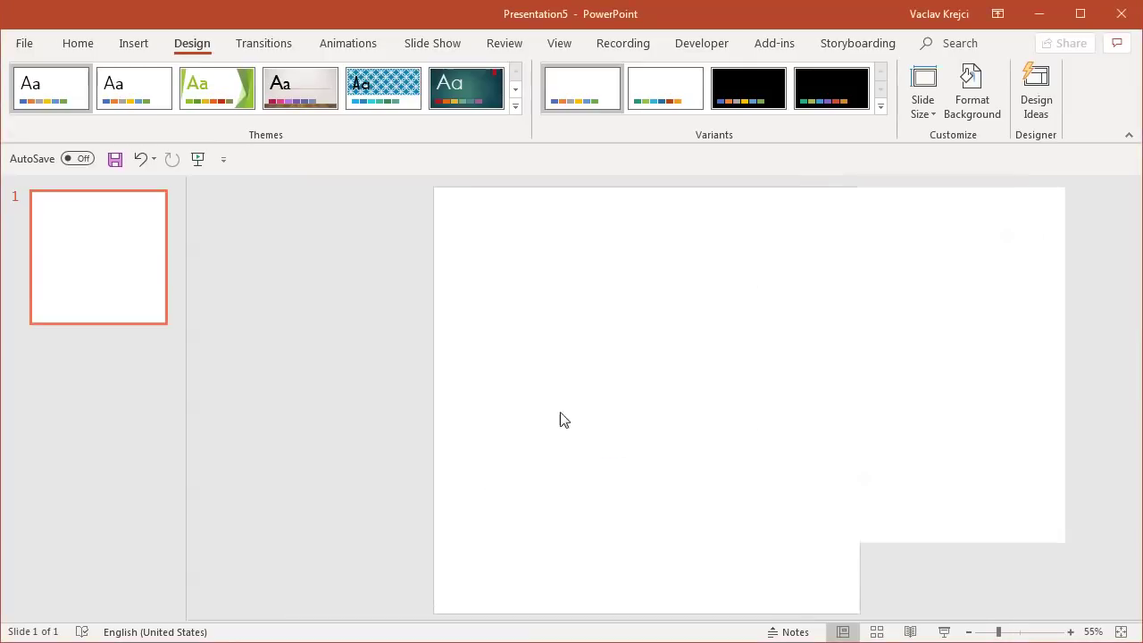
{"action": "left_click", "coordinate": [138, 42]}
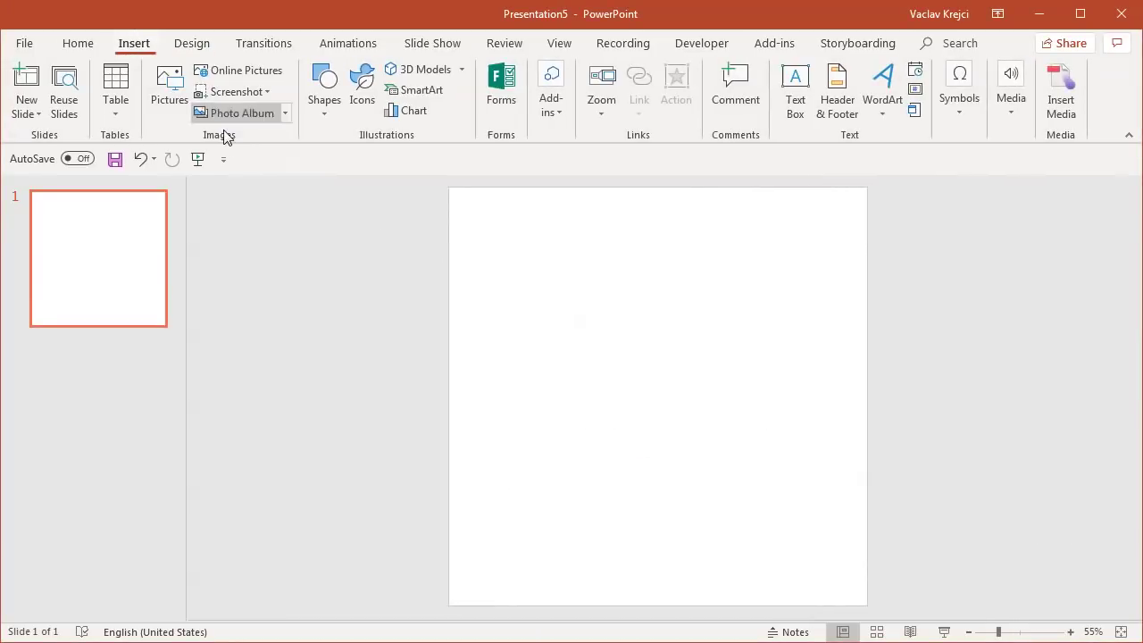
Draw a rectangle and size it to a 3 in × 3 in square
{"action": "left_click", "coordinate": [329, 119]}
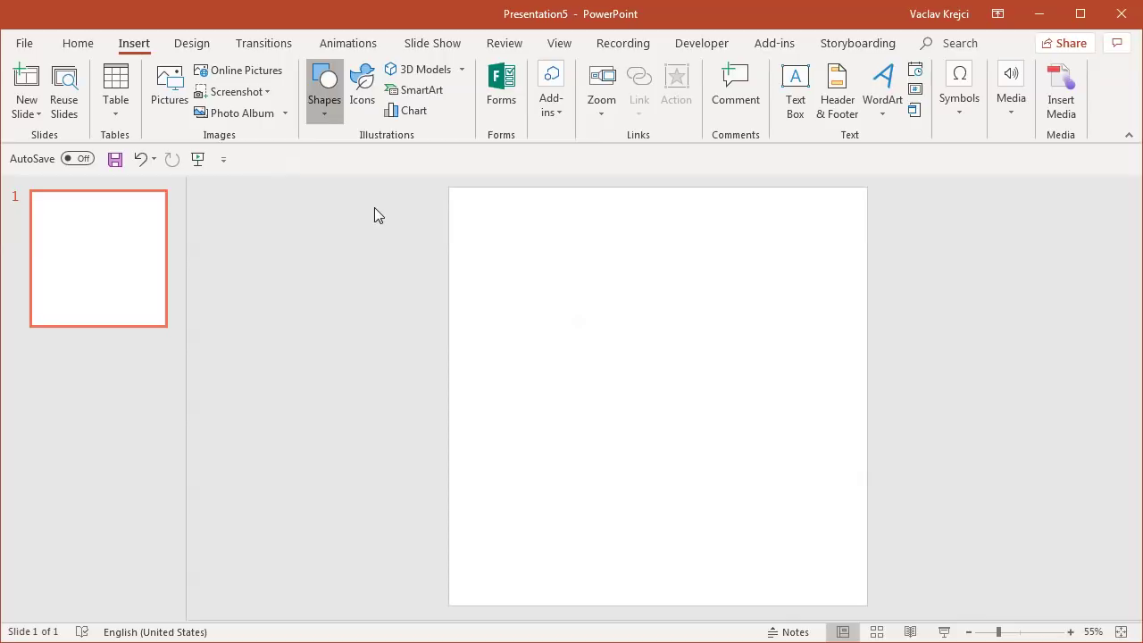
{"action": "left_click", "coordinate": [360, 155]}
{"action": "mouse_move", "coordinate": [579, 327]}
{"action": "left_mouse_down"}
{"action": "mouse_move", "coordinate": [704, 438]}
{"action": "mouse_move", "coordinate": [704, 453]}
{"action": "left_mouse_up"}
{"action": "right_click", "coordinate": [674, 337]}
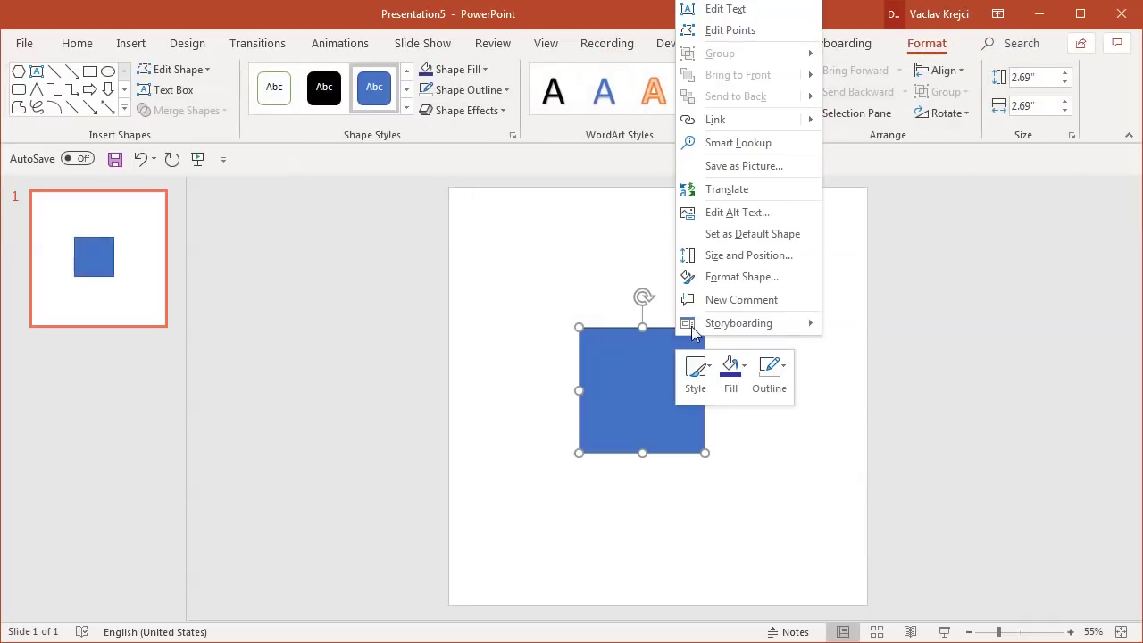
{"action": "left_click", "coordinate": [743, 255]}
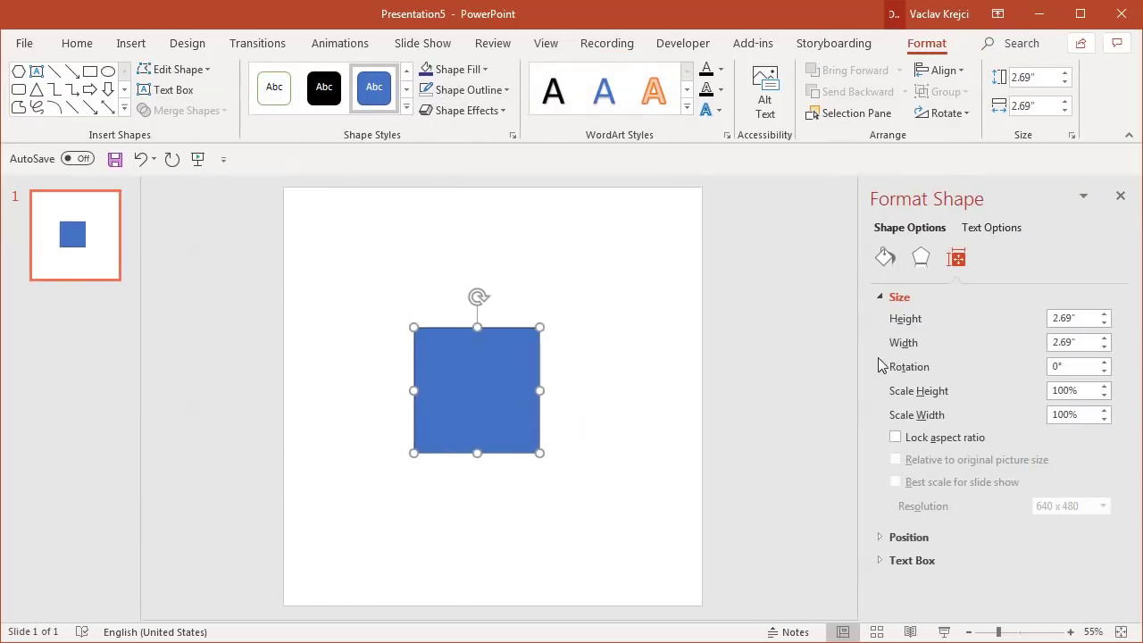
{"action": "type", "text": "3"}
{"action": "key", "text": "Tab"}
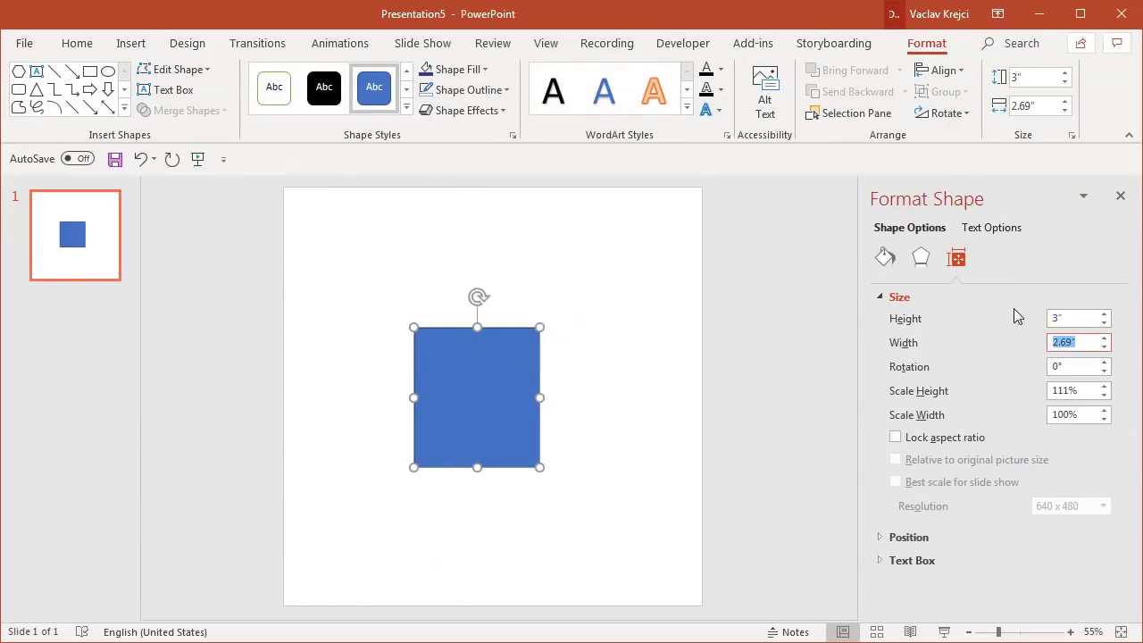
{"action": "type", "text": "3"}
{"action": "key", "text": "Return"}
Position the square at 3 in horizontal and 3 in vertical
{"action": "left_click", "coordinate": [908, 537]}
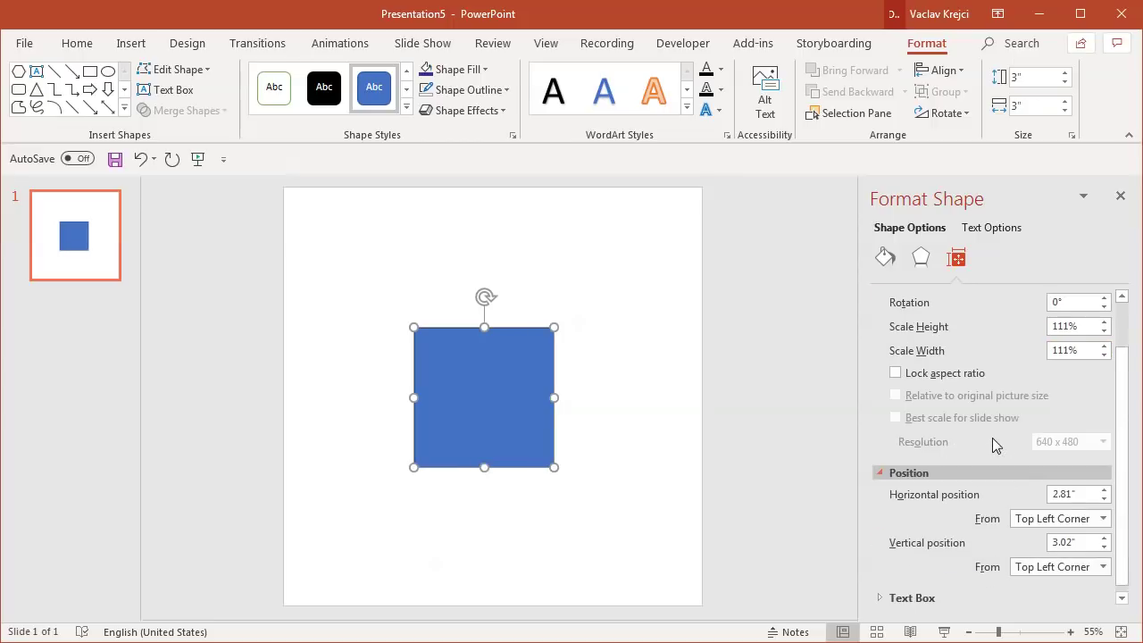
{"action": "double_click", "coordinate": [1077, 493]}
{"action": "type", "text": "3"}
{"action": "key", "text": "Tab"}
{"action": "key", "text": "Tab"}
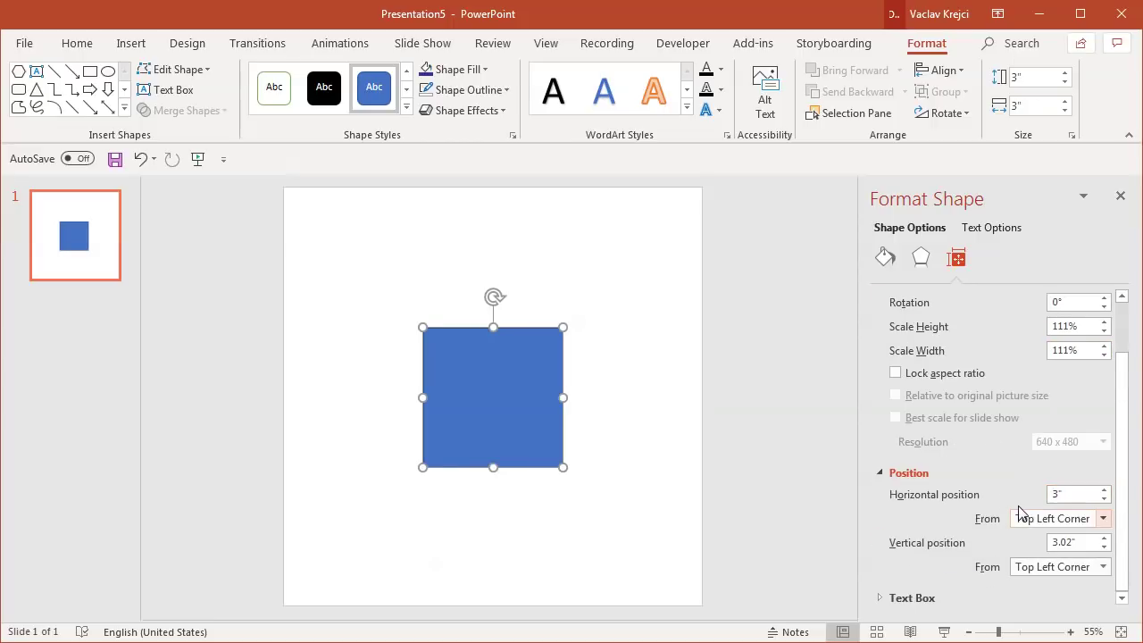
{"action": "type", "text": "3"}
{"action": "key", "text": "Return"}
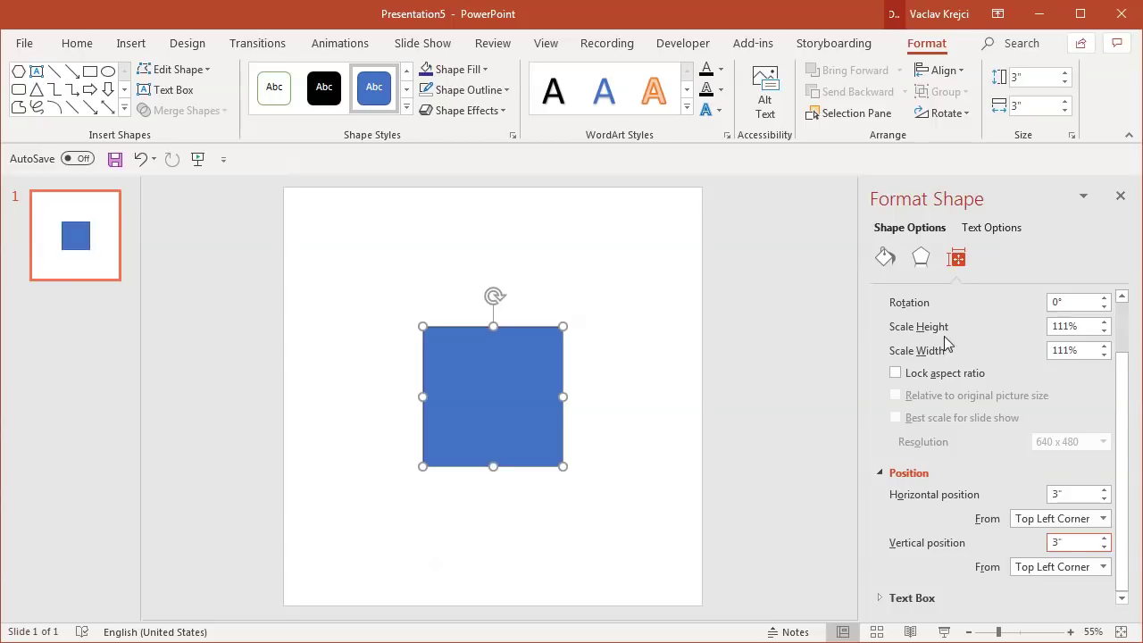
{"action": "left_click", "coordinate": [887, 257]}
{"action": "left_click", "coordinate": [911, 304]}
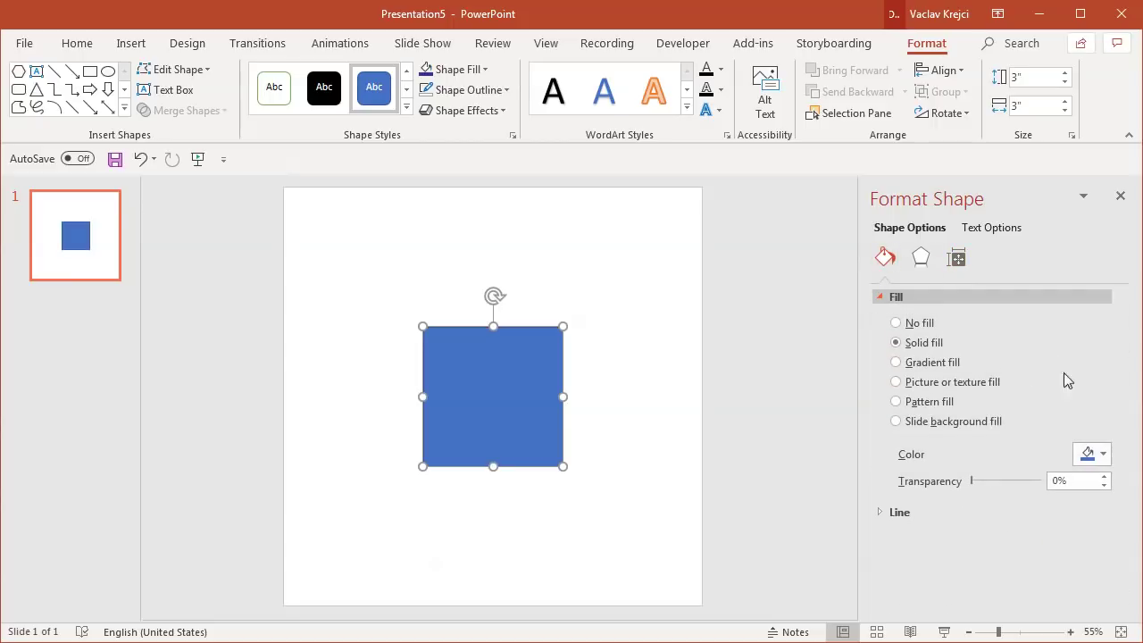
Give the square a solid purple fill and no outline, then drag out a copy
{"action": "left_click", "coordinate": [1088, 453]}
{"action": "left_click", "coordinate": [1142, 593]}
{"action": "left_click", "coordinate": [949, 518]}
{"action": "left_click", "coordinate": [933, 539]}
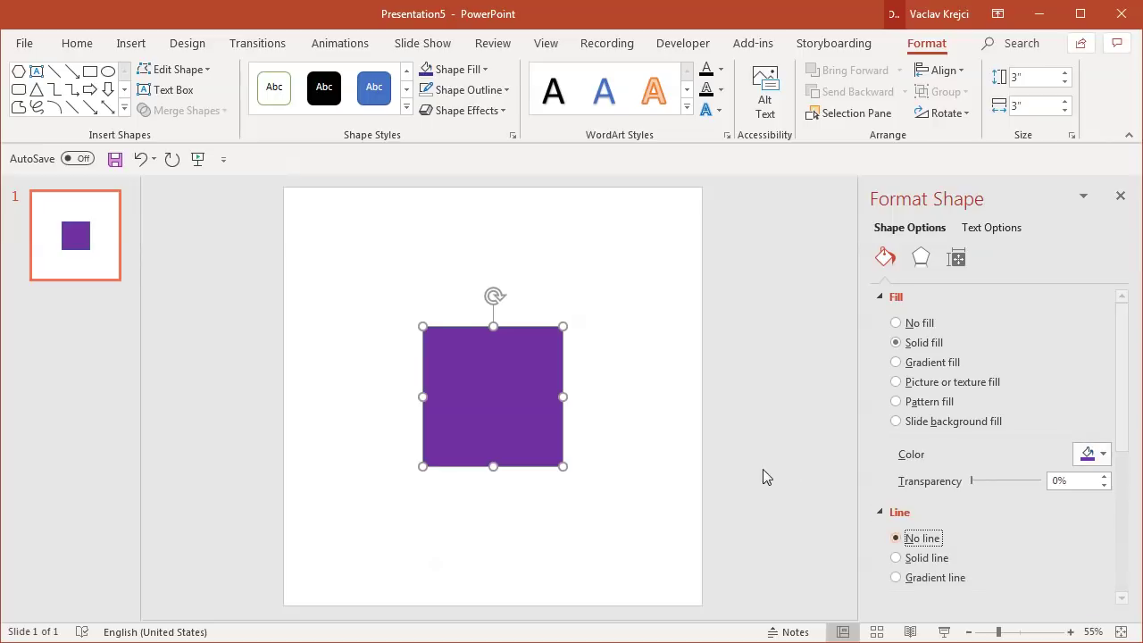
{"action": "left_click", "coordinate": [648, 406]}
{"action": "left_click", "coordinate": [495, 374]}
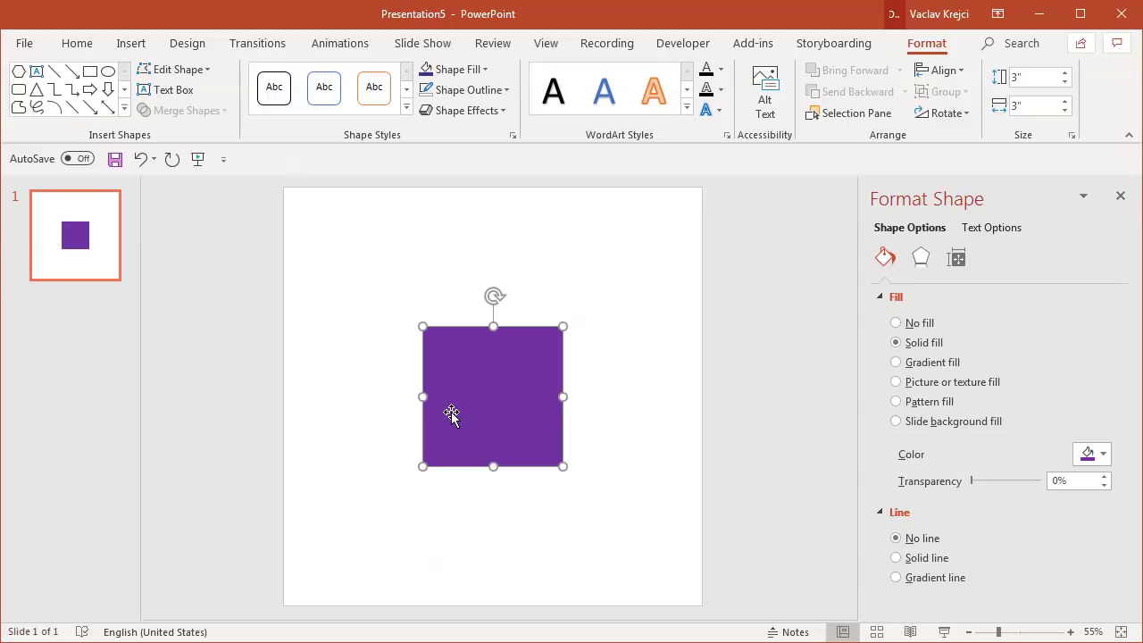
{"action": "left_click_drag", "start_coordinate": [505, 418], "coordinate": [372, 398]}
Place the final copy on the left to complete the five-square purple cross
{"action": "left_click", "coordinate": [603, 289]}
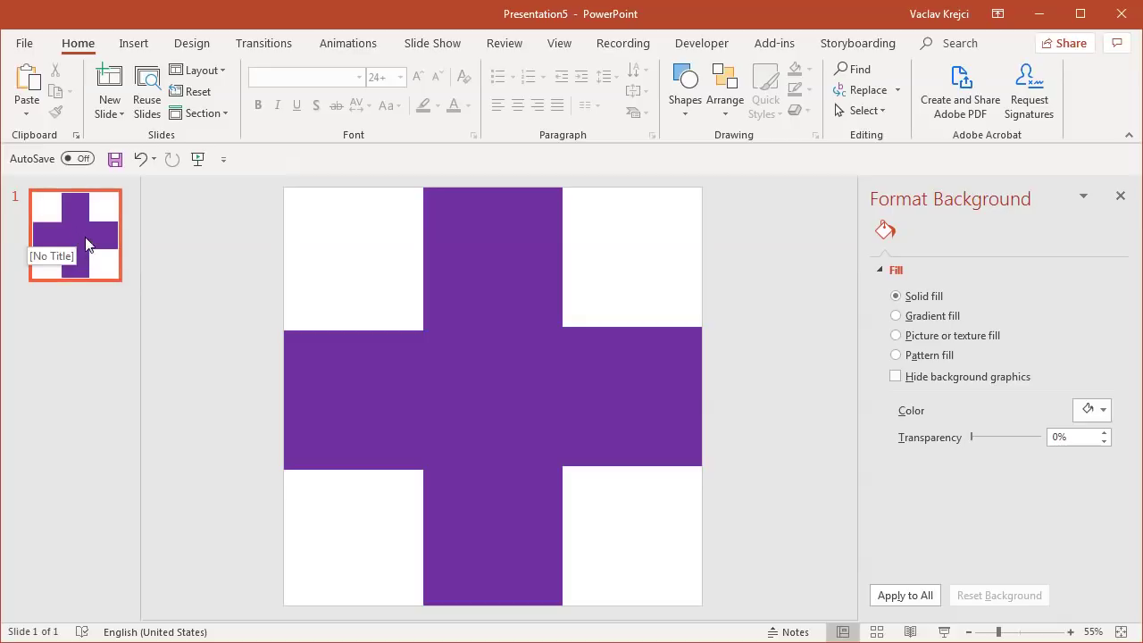
Insert a slide zoom of slide 1 and size it to 3 in × 3 in
{"action": "left_click_drag", "start_coordinate": [69, 227], "coordinate": [357, 269]}
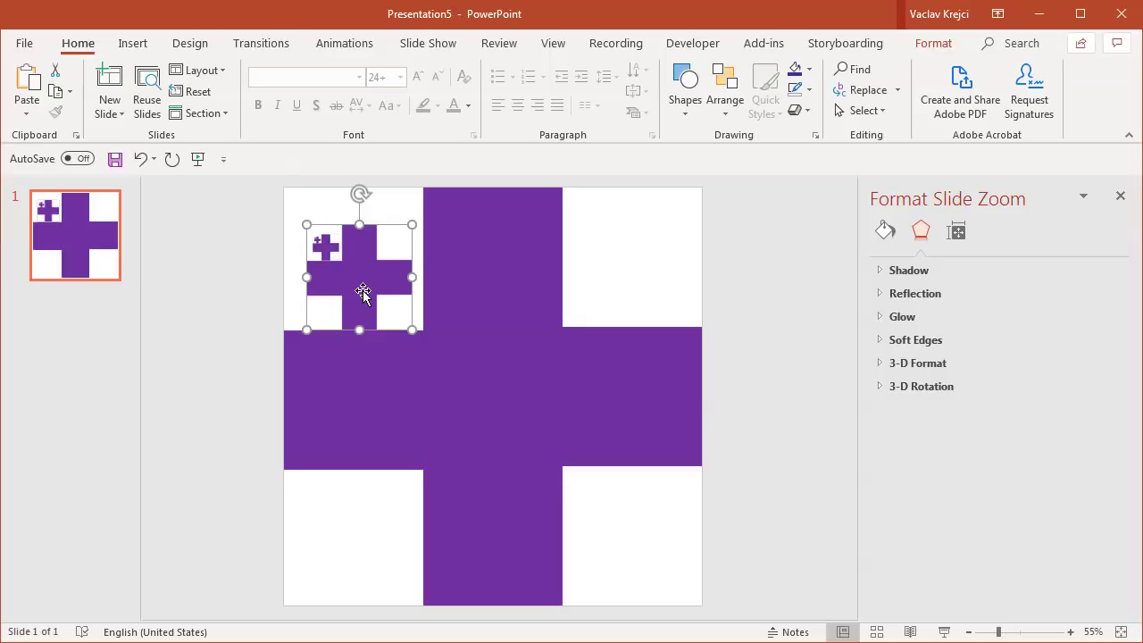
{"action": "left_click_drag", "start_coordinate": [375, 293], "coordinate": [494, 234]}
{"action": "left_click", "coordinate": [956, 231]}
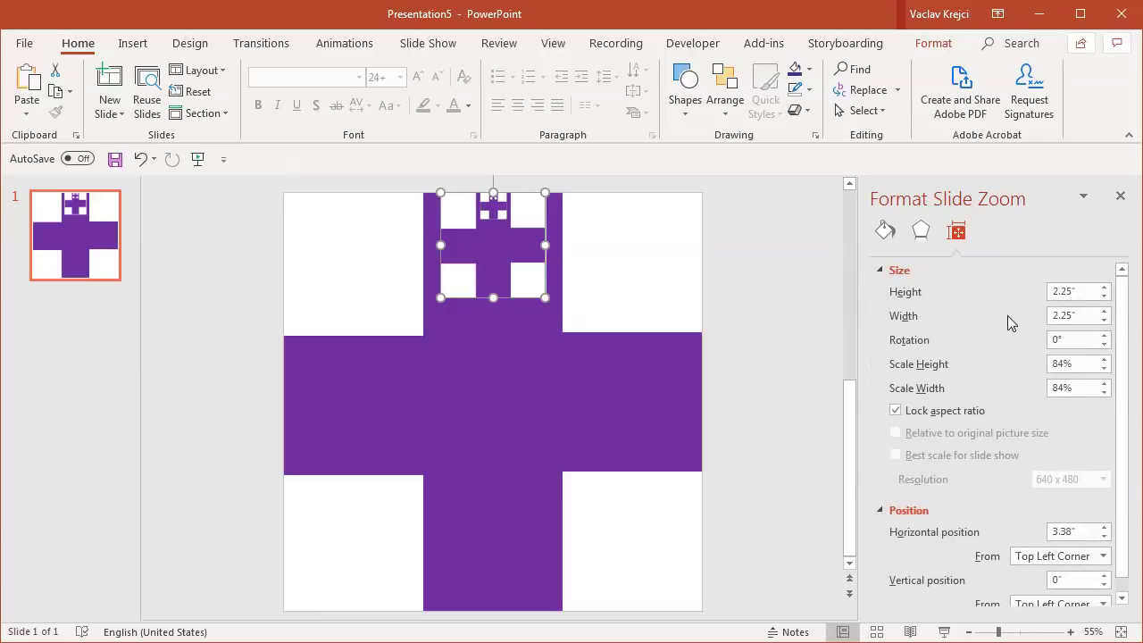
{"action": "double_click", "coordinate": [1080, 290]}
{"action": "type", "text": "3"}
{"action": "left_click", "coordinate": [1054, 315]}
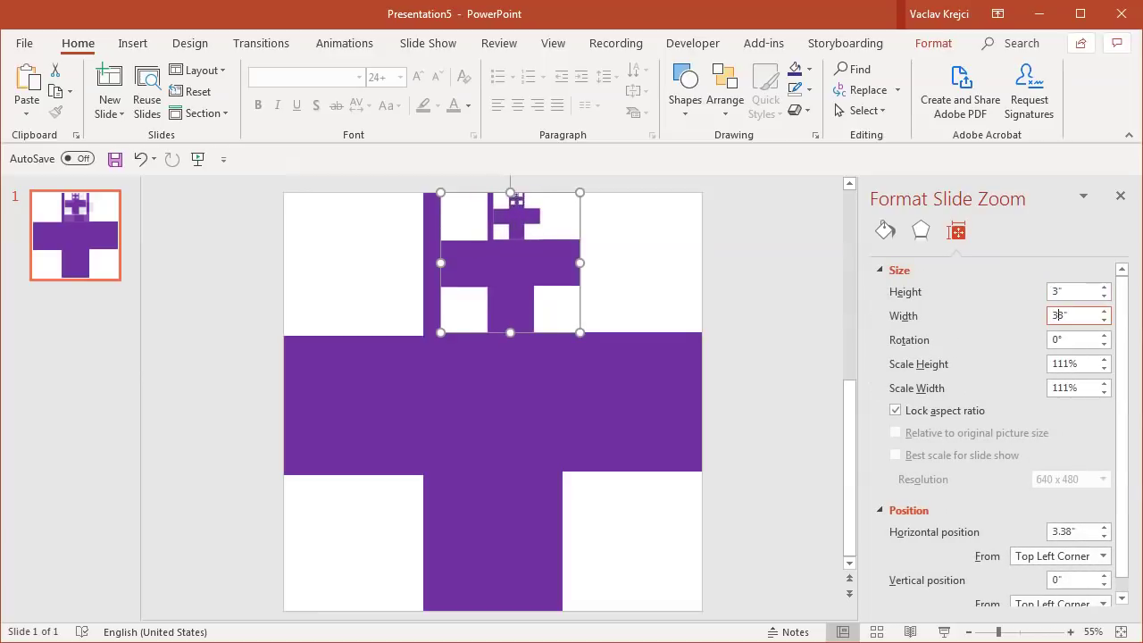
{"action": "type", "text": "3"}
{"action": "key", "text": "Return"}
{"action": "key", "text": "shift+Tab"}
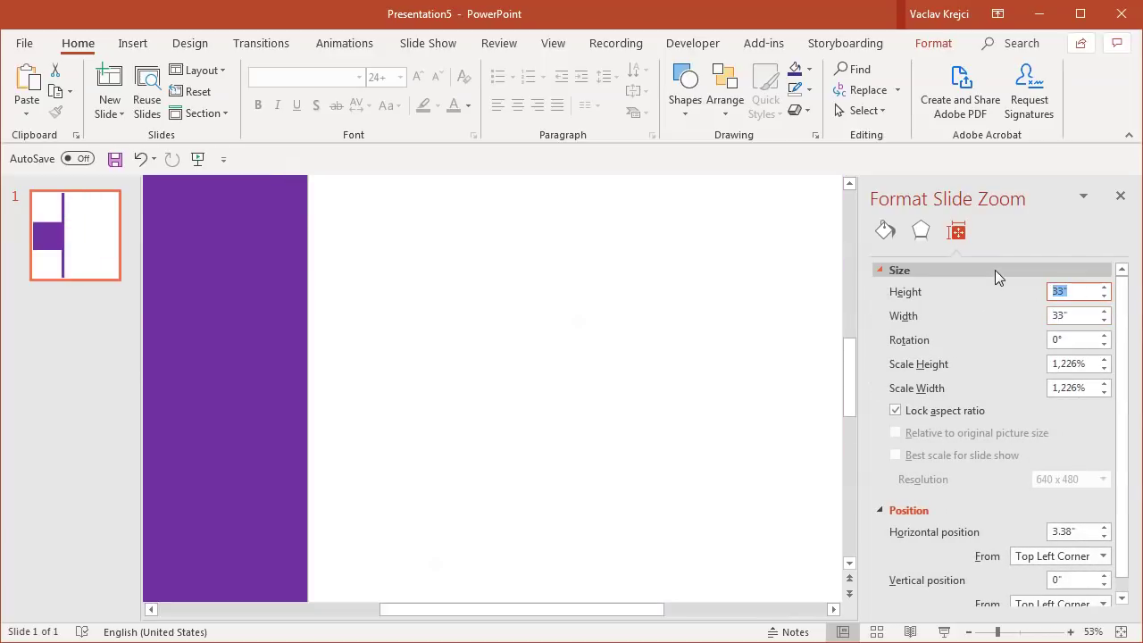
{"action": "type", "text": "3"}
{"action": "key", "text": "Return"}
Place the zoom in the top square at 0 in vertical, then copy it into the centre square
{"action": "left_click_drag", "start_coordinate": [530, 284], "coordinate": [514, 284]}
{"action": "mouse_move", "coordinate": [533, 301]}
{"action": "left_mouse_down"}
{"action": "mouse_move", "coordinate": [526, 311]}
{"action": "mouse_move", "coordinate": [530, 301]}
{"action": "left_mouse_up"}
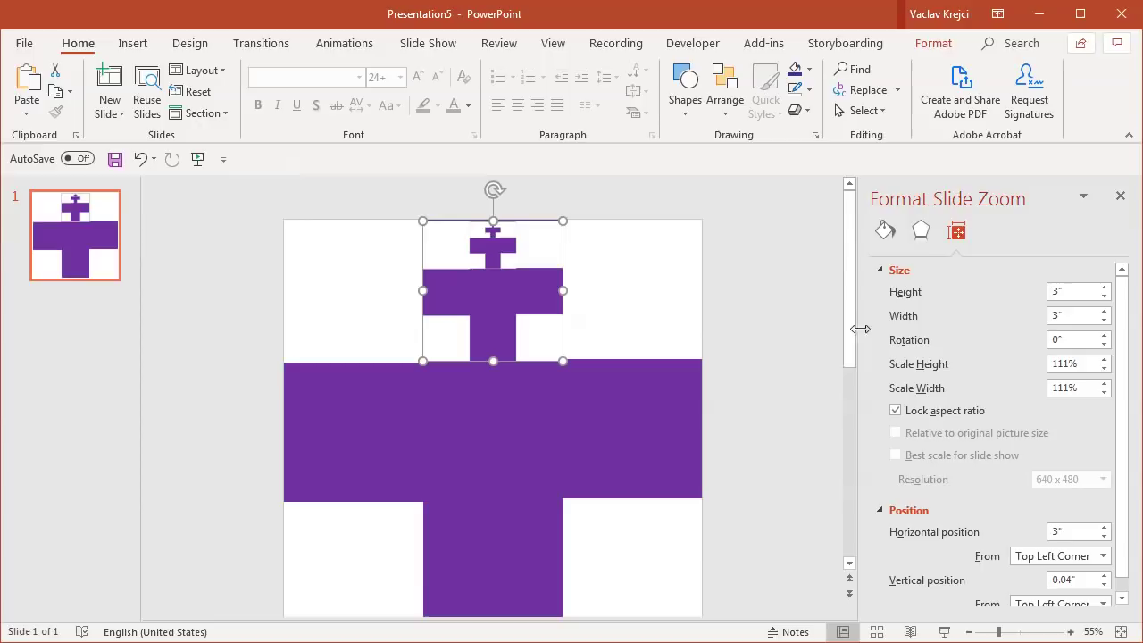
{"action": "double_click", "coordinate": [1067, 579]}
{"action": "type", "text": "0"}
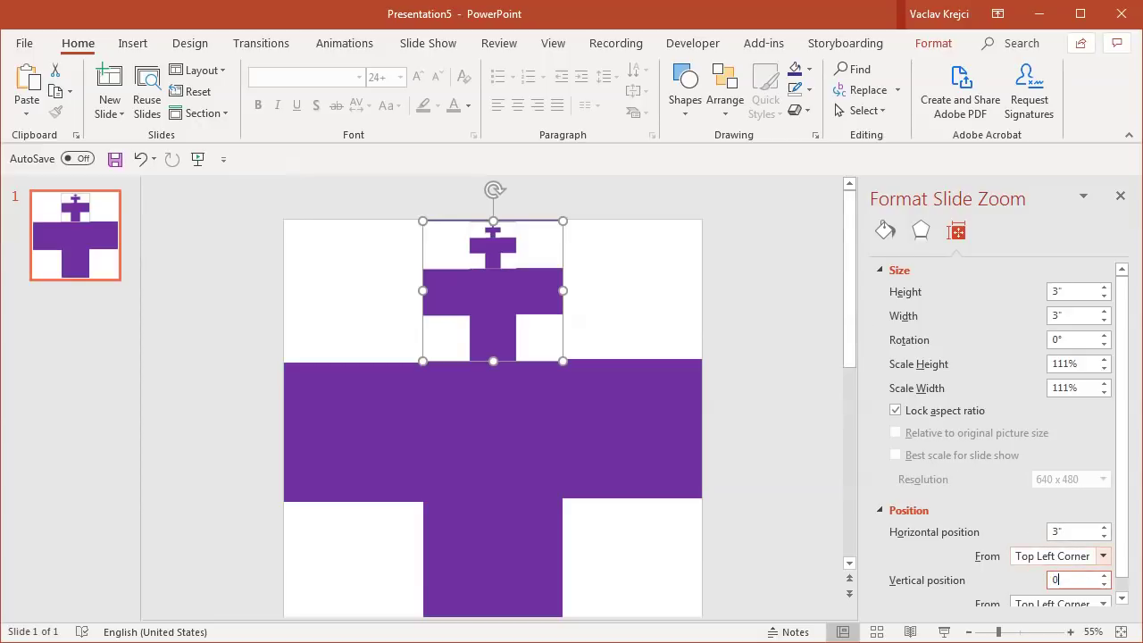
{"action": "key", "text": "Return"}
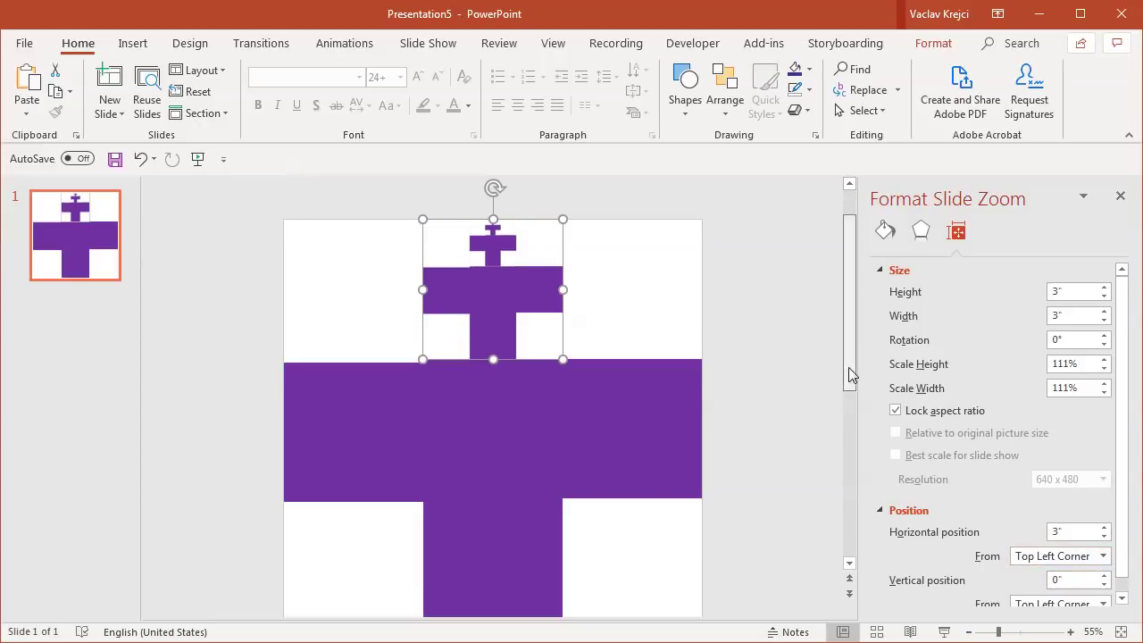
{"action": "left_click_drag", "start_coordinate": [504, 319], "coordinate": [367, 393]}
Ctrl+drag slide zoom copies into the right, bottom and centre squares of the cross
{"action": "left_click_drag", "start_coordinate": [560, 402], "coordinate": [700, 402]}
{"action": "left_click_drag", "start_coordinate": [630, 386], "coordinate": [500, 527]}
{"action": "left_click", "coordinate": [539, 304]}
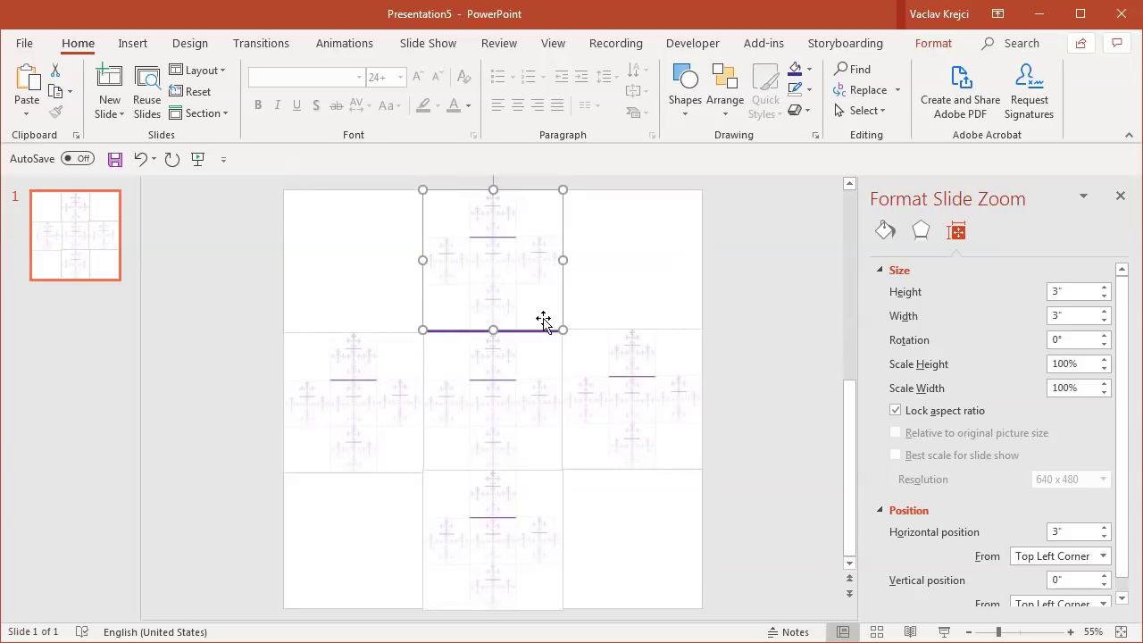
{"action": "left_click_drag", "start_coordinate": [548, 328], "coordinate": [533, 432]}
Correct the bottom zoom's Vertical position value in its size settings
{"action": "left_click", "coordinate": [1067, 580]}
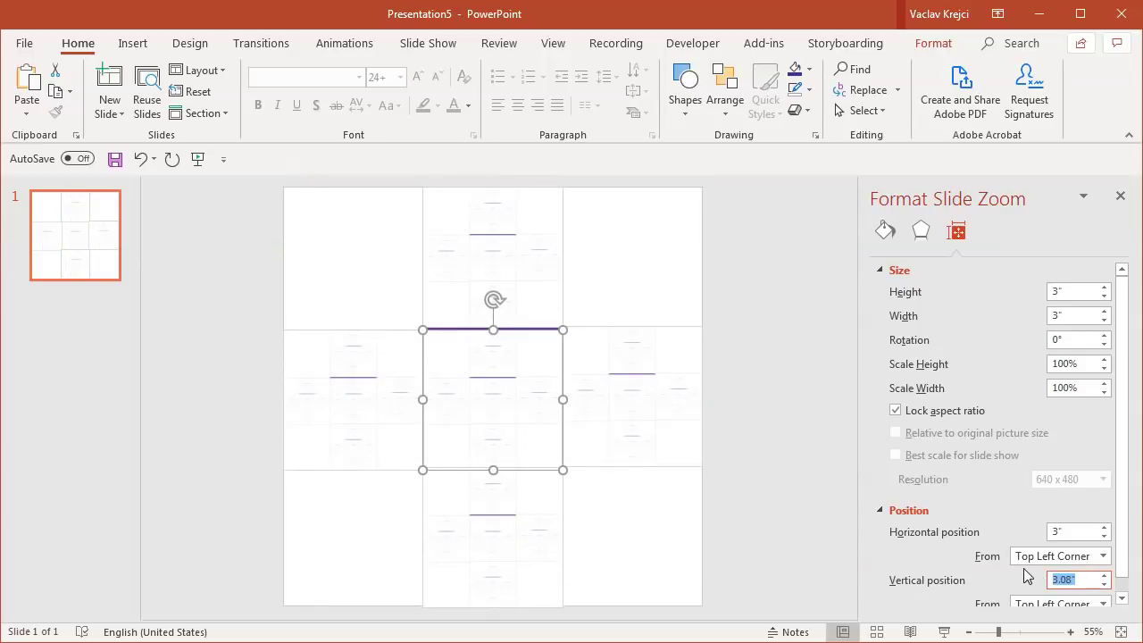
{"action": "left_click", "coordinate": [530, 528]}
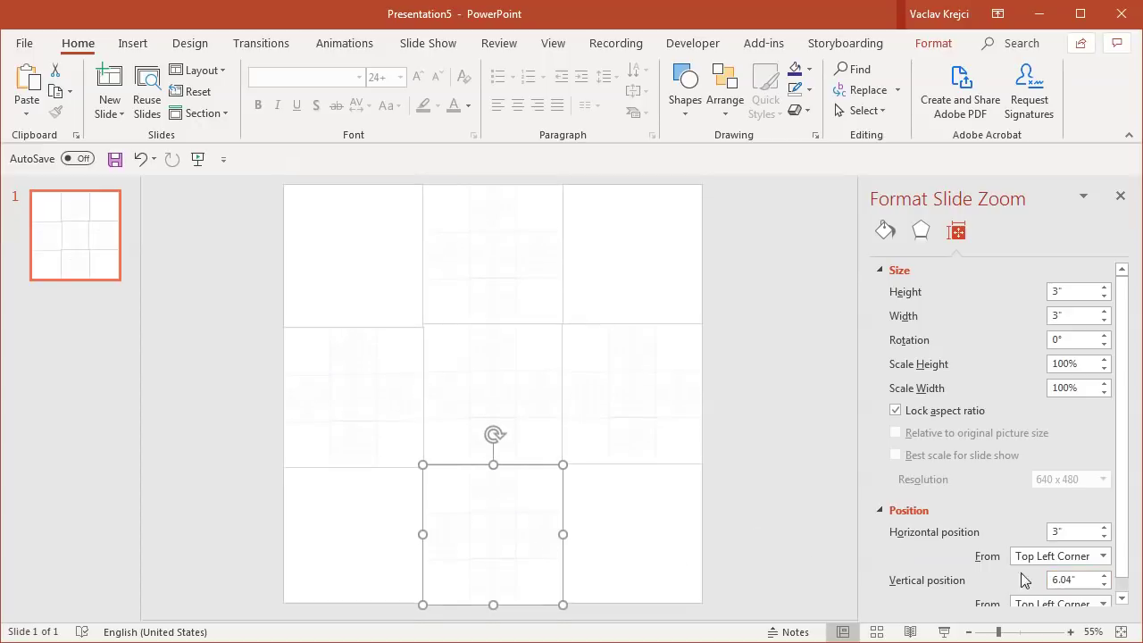
{"action": "left_click", "coordinate": [1071, 580]}
{"action": "type", "text": "5"}
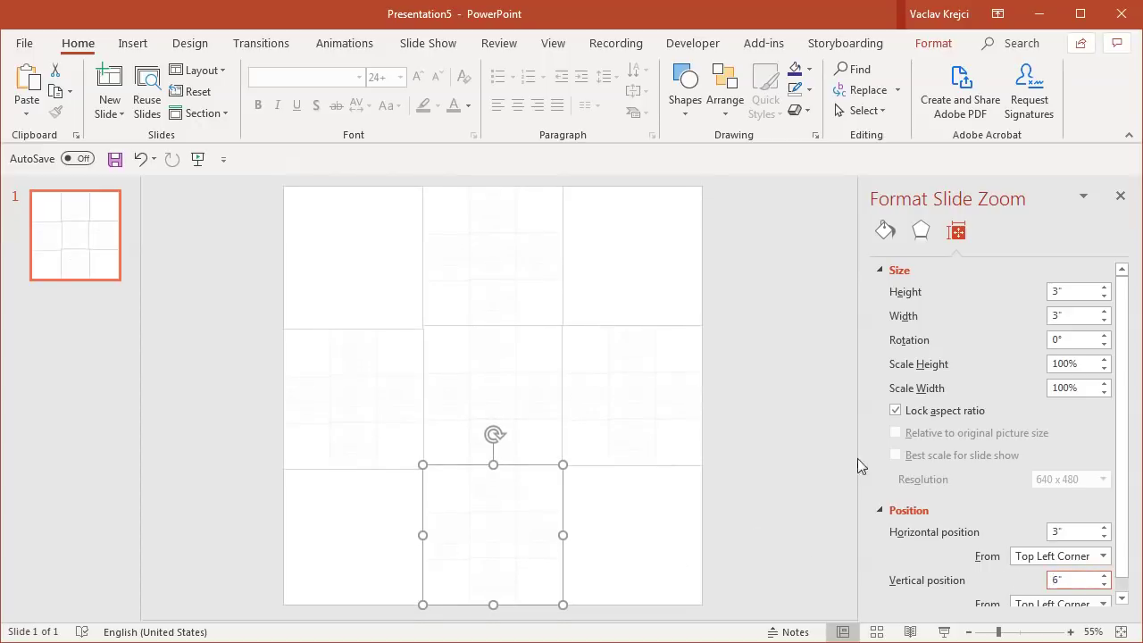
{"action": "left_click", "coordinate": [718, 410]}
Set the left slide zoom's Vertical position to 3 inches
{"action": "left_click", "coordinate": [656, 399]}
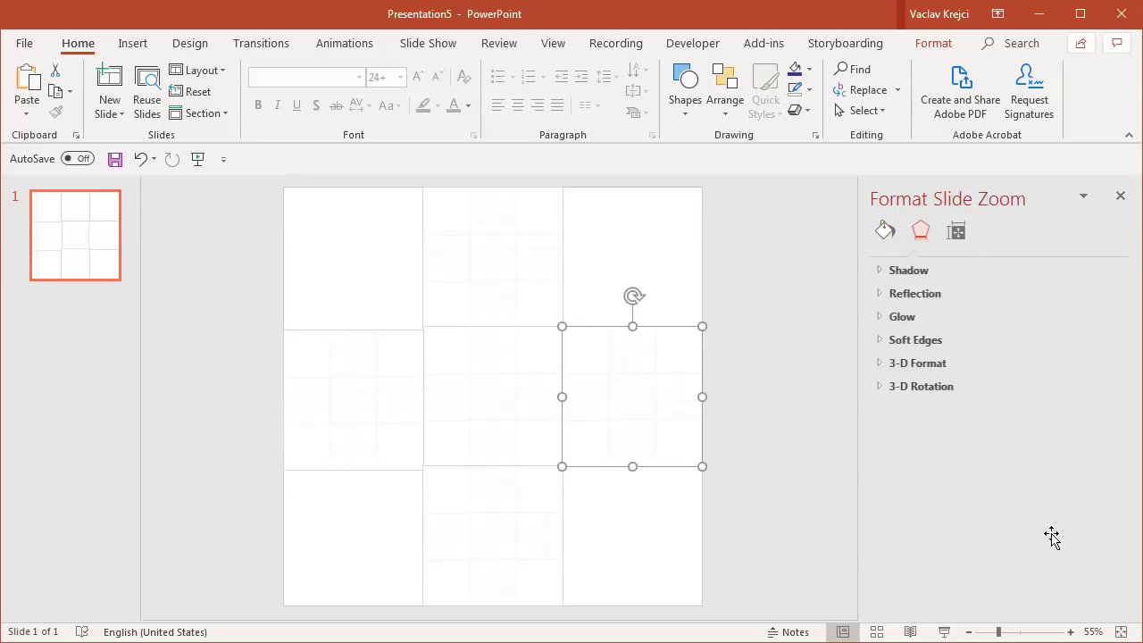
{"action": "left_click", "coordinate": [955, 231]}
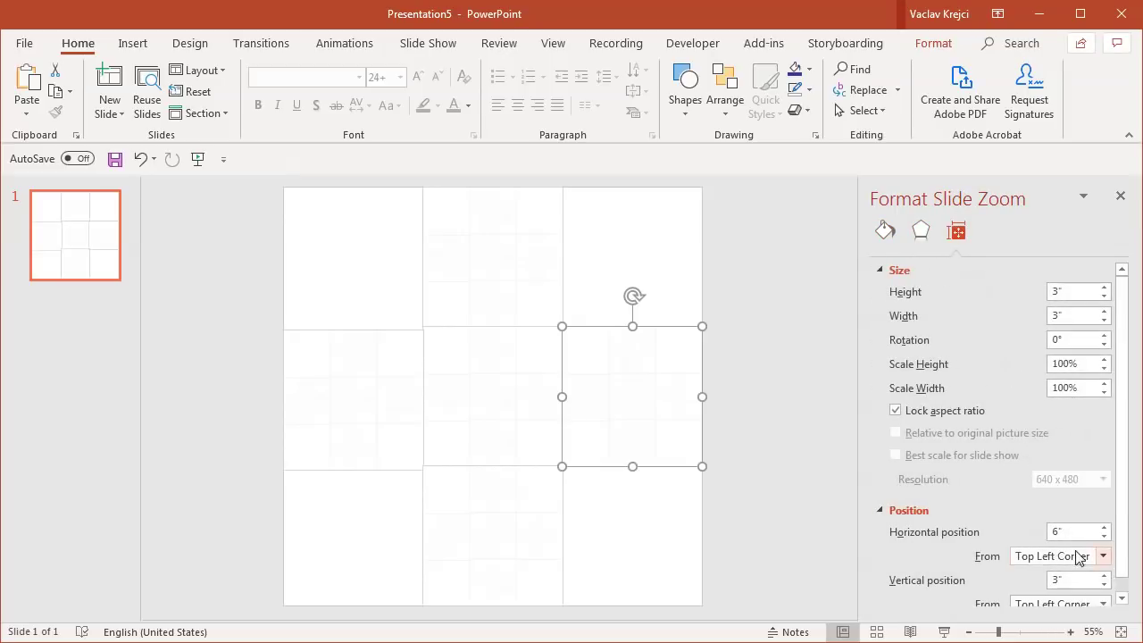
{"action": "left_click", "coordinate": [370, 403]}
{"action": "double_click", "coordinate": [1081, 580]}
{"action": "type", "text": "3"}
{"action": "key", "text": "Return"}
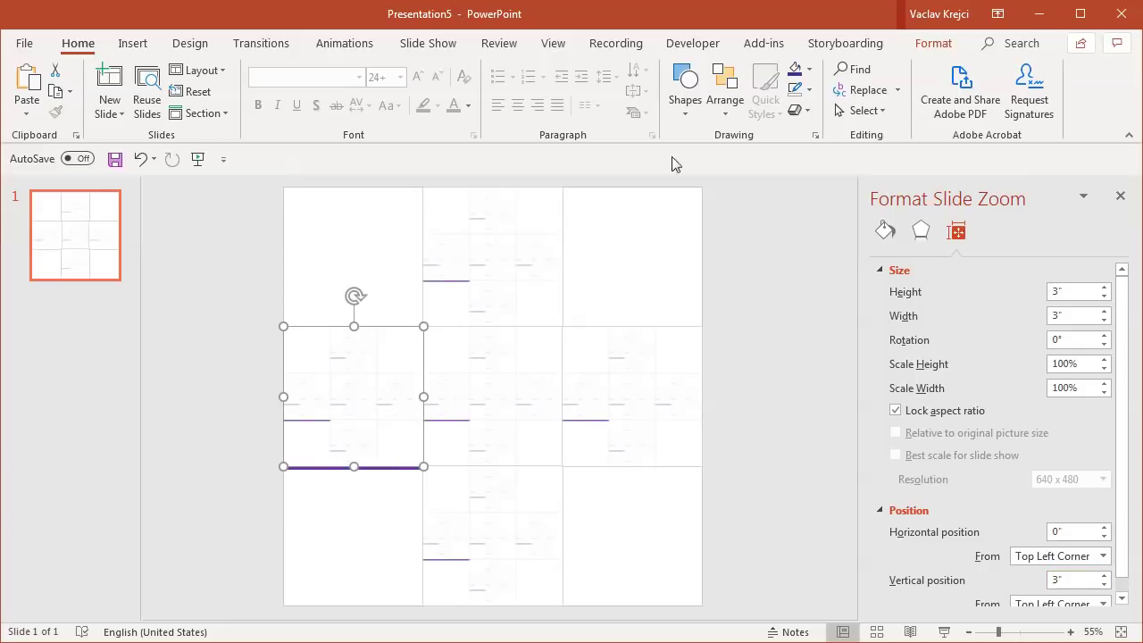
{"action": "left_click", "coordinate": [863, 110]}
Pick Rectangle 7 from the Selection Pane and set its Vertical position to 3"
{"action": "left_click", "coordinate": [879, 175]}
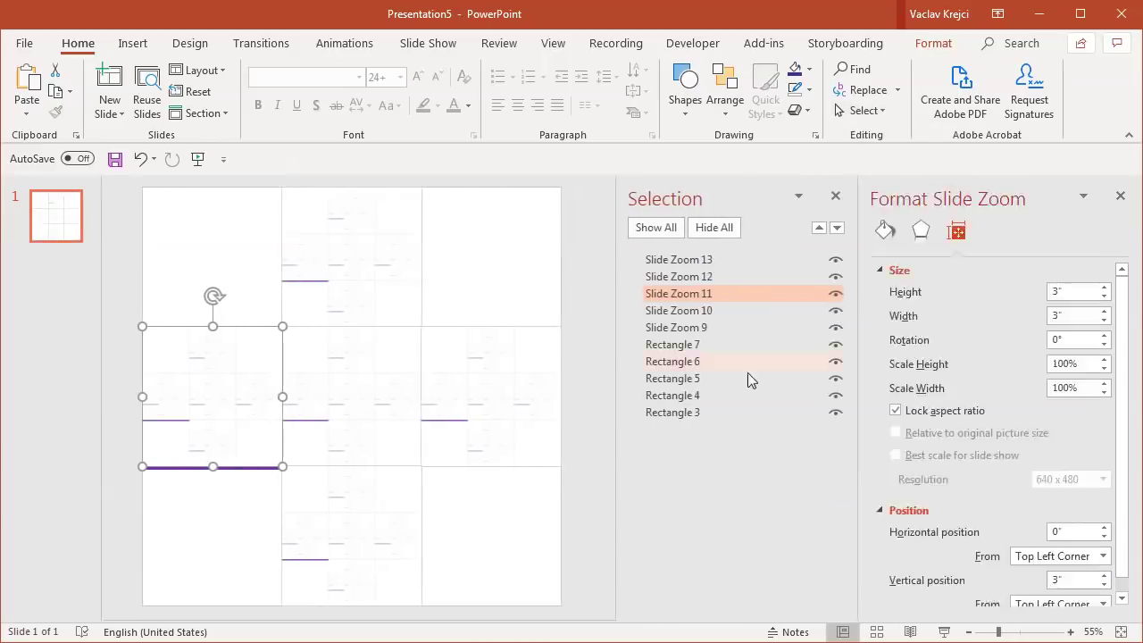
{"action": "left_click", "coordinate": [685, 344]}
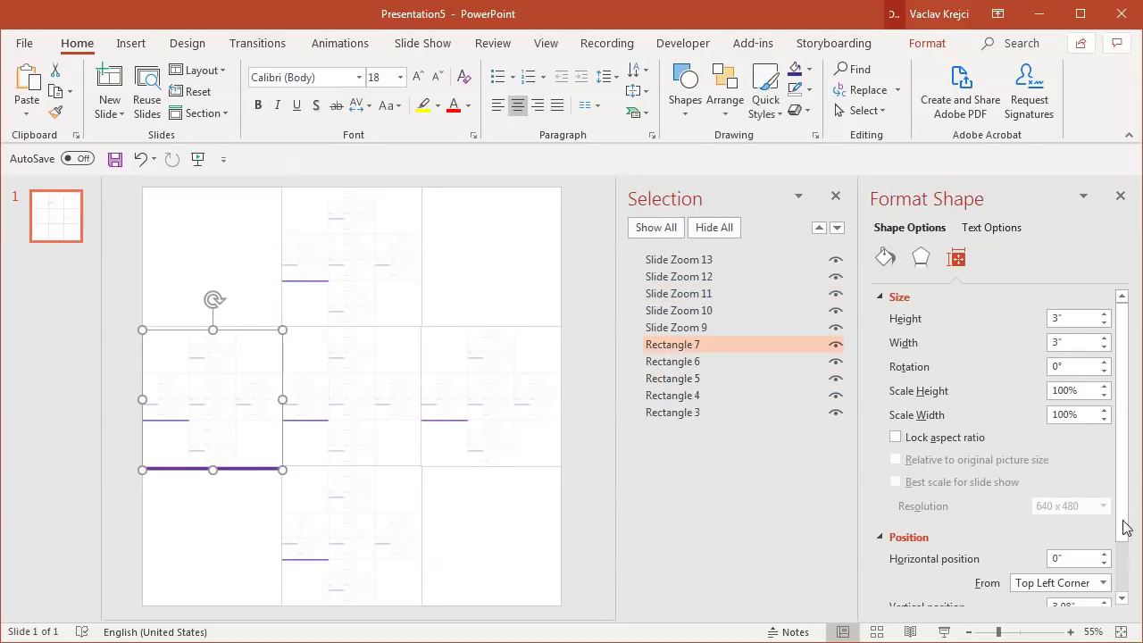
{"action": "left_click", "coordinate": [1122, 576]}
{"action": "double_click", "coordinate": [1061, 542]}
{"action": "type", "text": "3"}
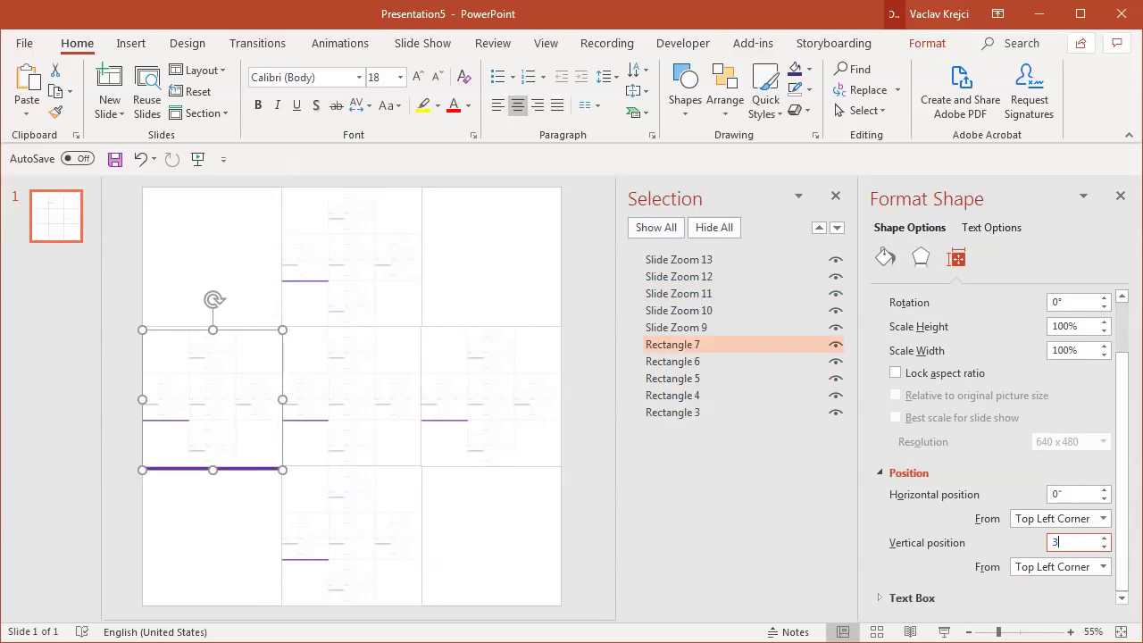
{"action": "left_click", "coordinate": [465, 490]}
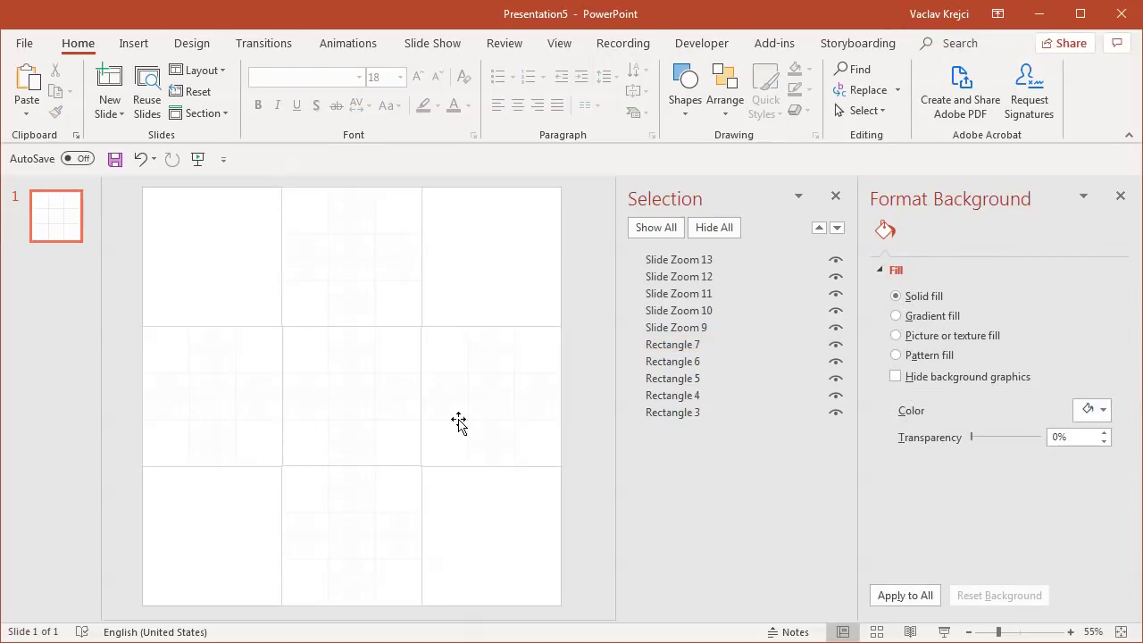
Select all five slide zooms together: right, bottom, centre, top and left
{"action": "left_click", "coordinate": [455, 417]}
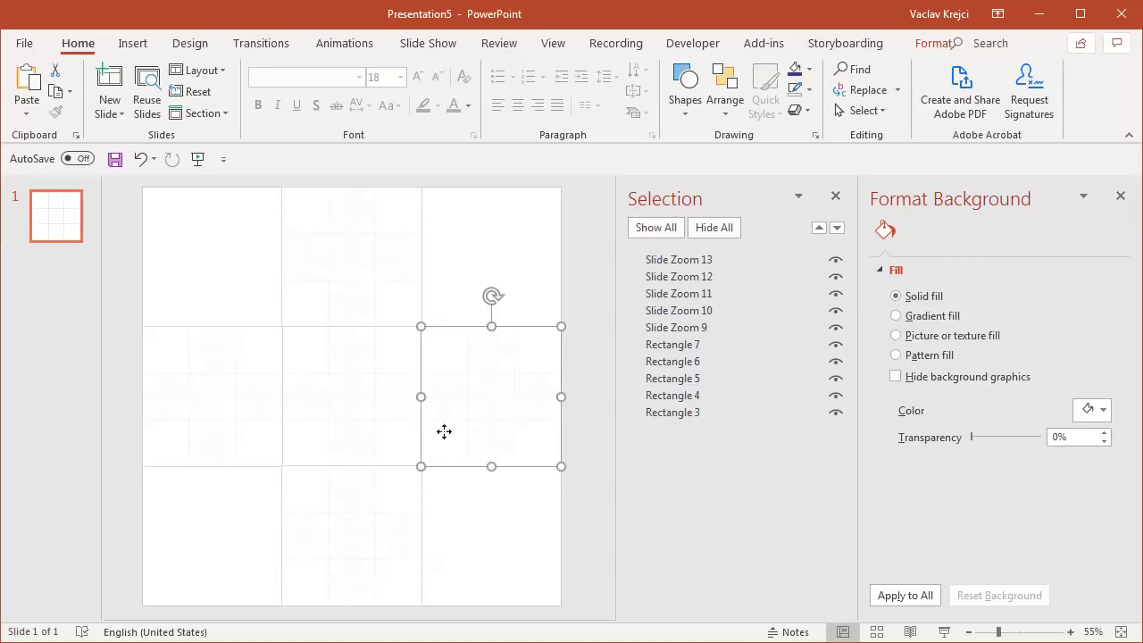
{"action": "left_click", "coordinate": [401, 495], "text": "shift"}
{"action": "left_click", "coordinate": [385, 411], "text": "shift"}
{"action": "left_click", "coordinate": [375, 290], "text": "shift"}
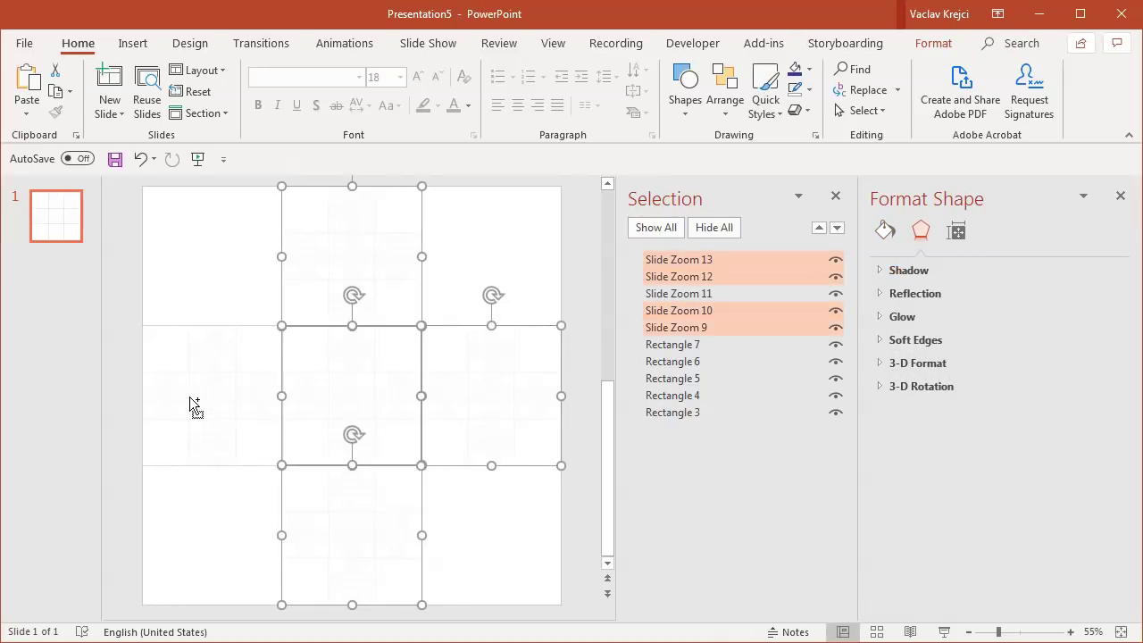
{"action": "left_click", "coordinate": [191, 403], "text": "shift"}
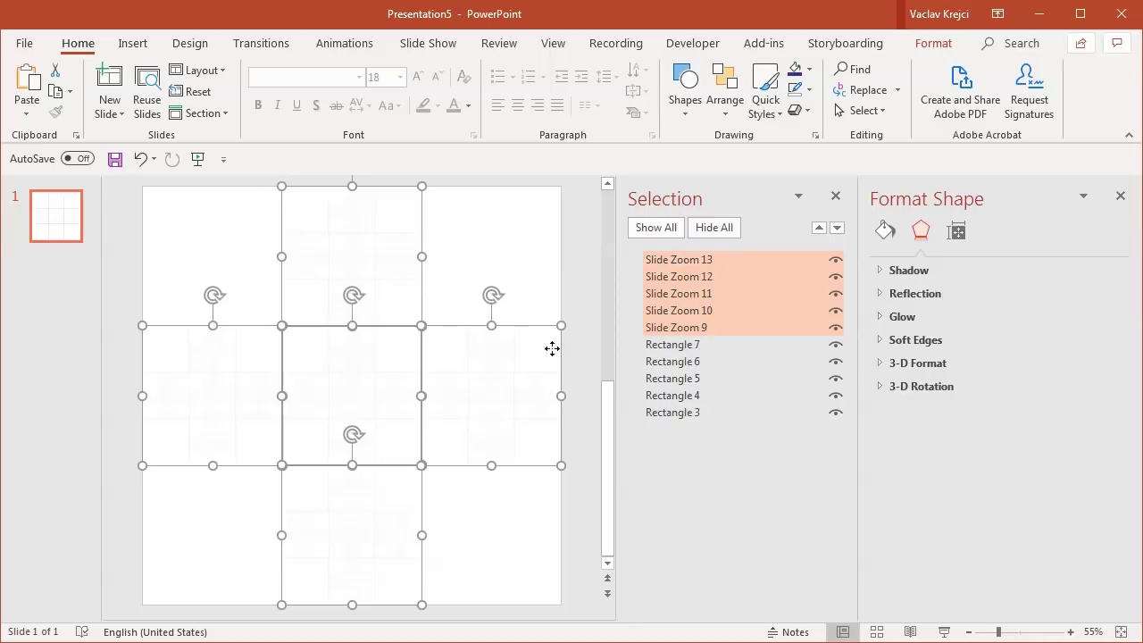
Set the selected zooms' Zoom Border to No Outline
{"action": "left_click", "coordinate": [933, 44]}
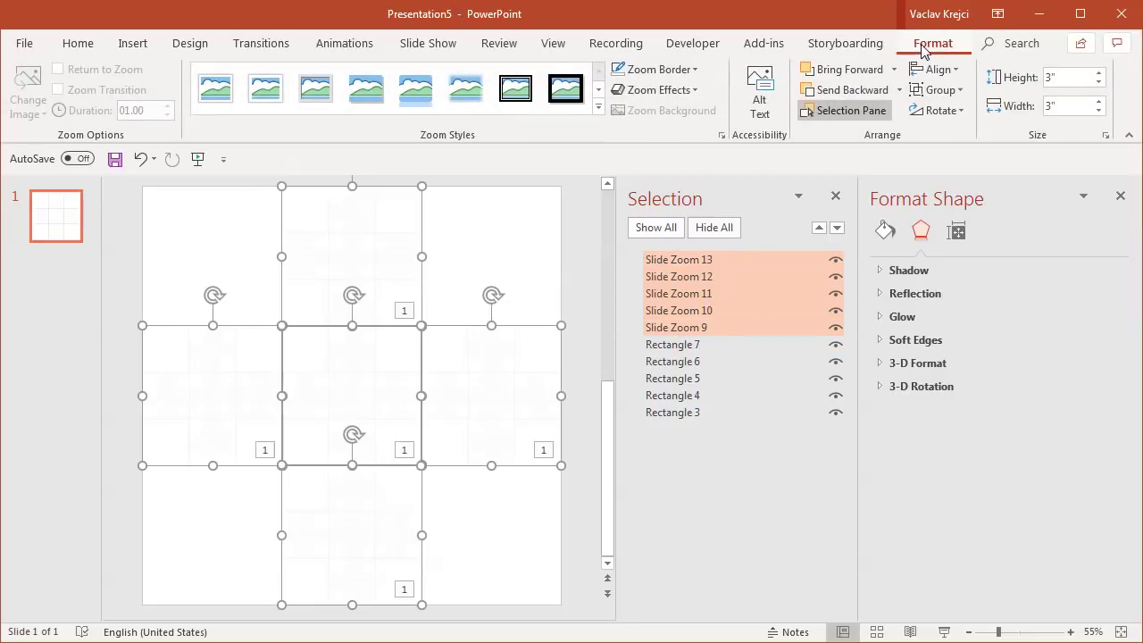
{"action": "left_click", "coordinate": [667, 70]}
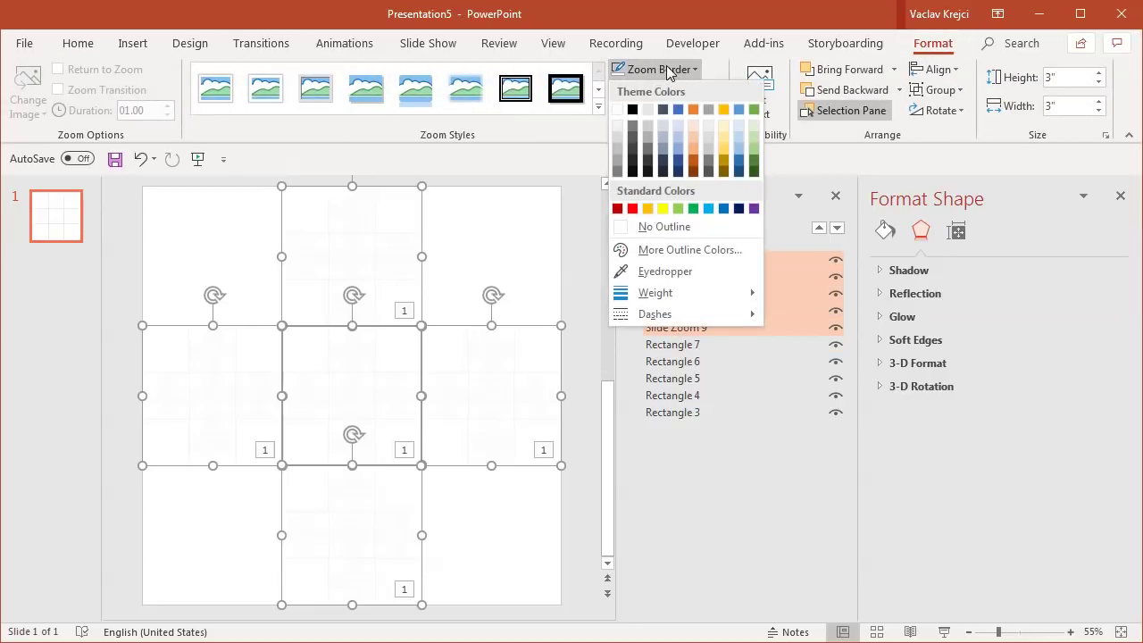
{"action": "left_click", "coordinate": [684, 225]}
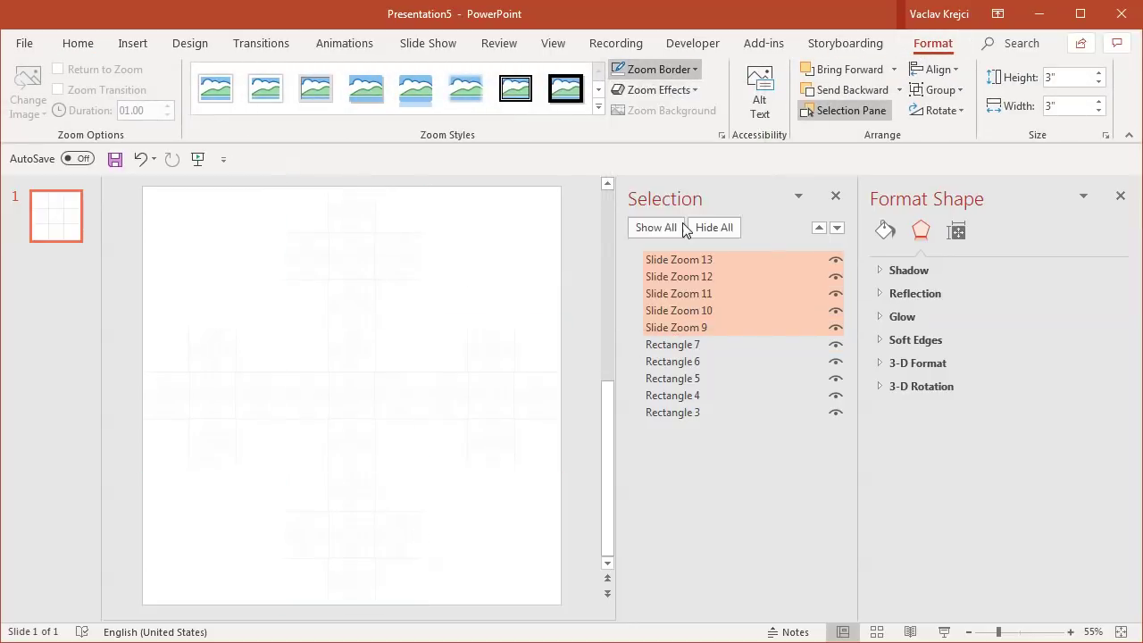
{"action": "left_click", "coordinate": [479, 272]}
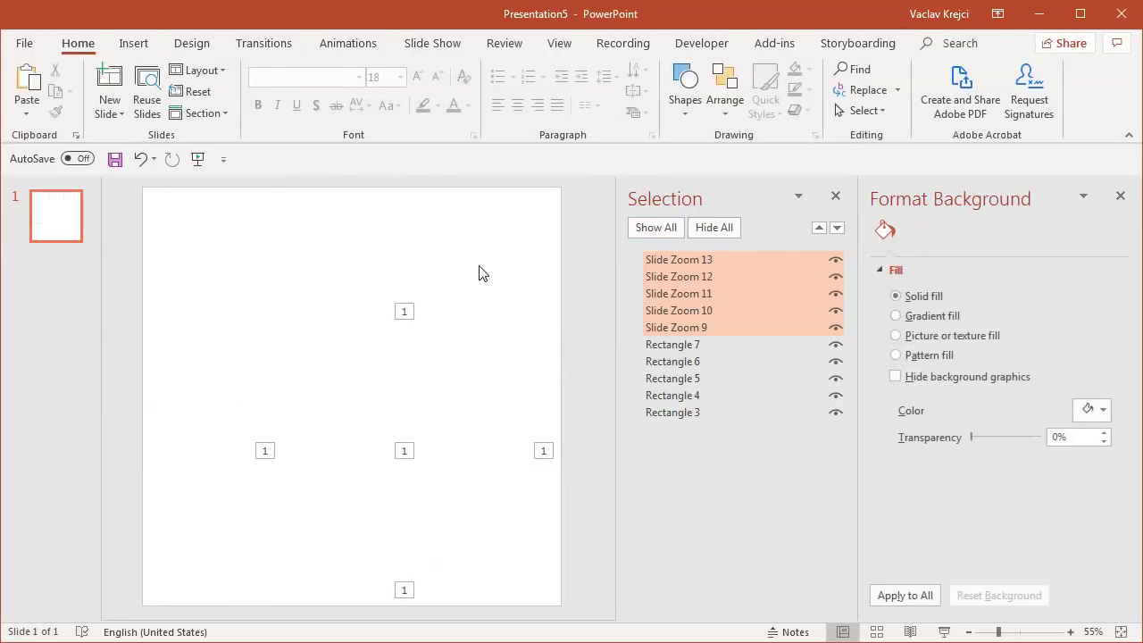